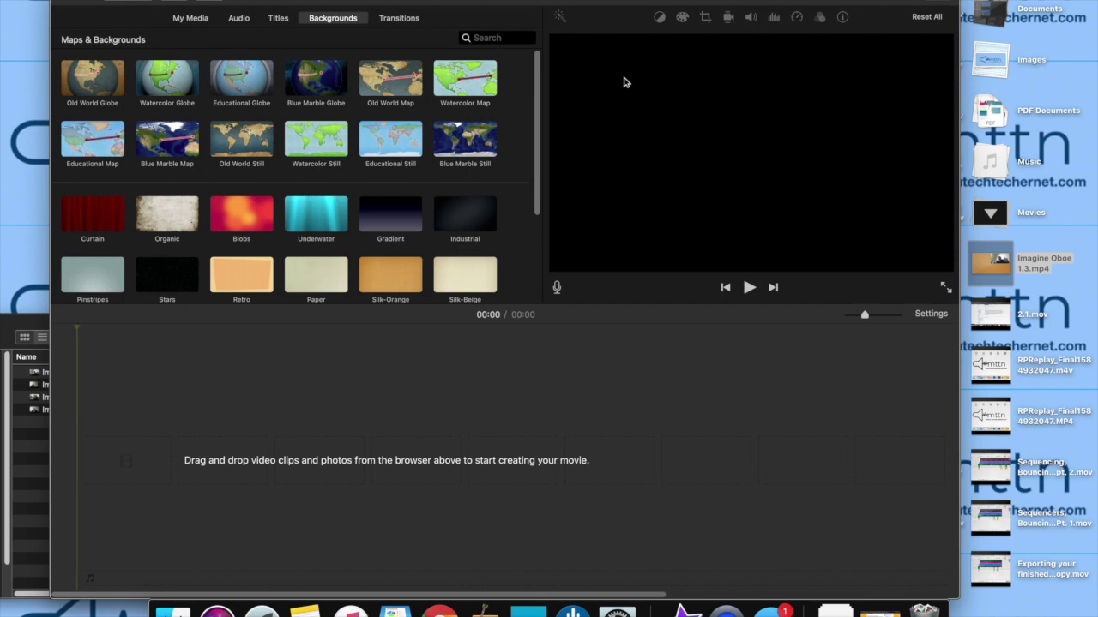
Add the solid Blue background to the start of the empty timeline
left_click_drag(607, 3, 725, 2)
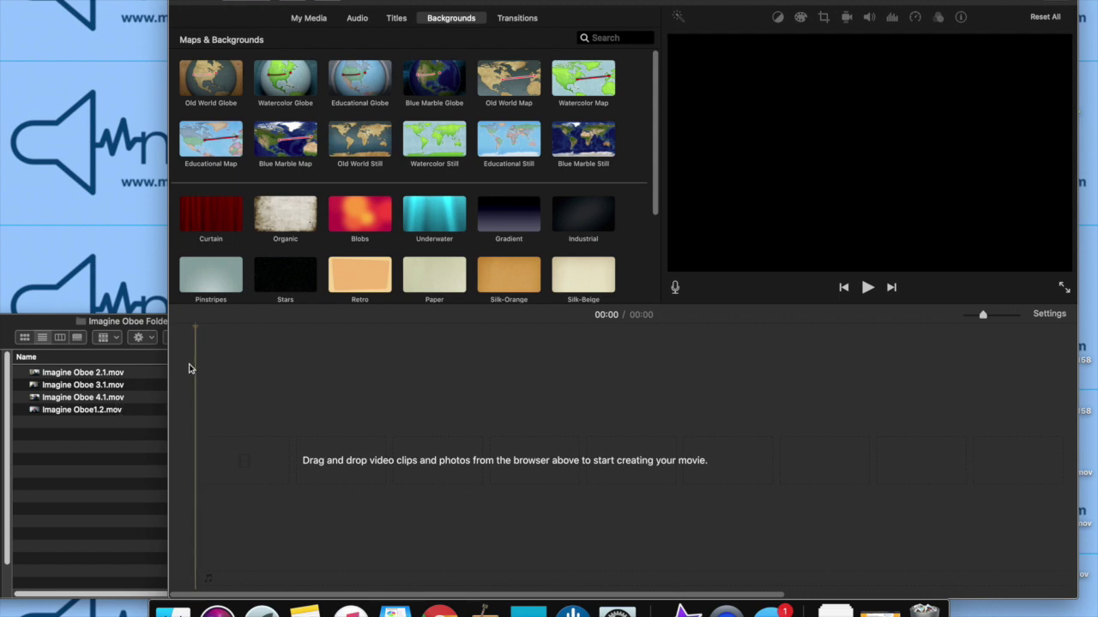
scroll(519, 214, "down", 1)
scroll(519, 213, "down", 2)
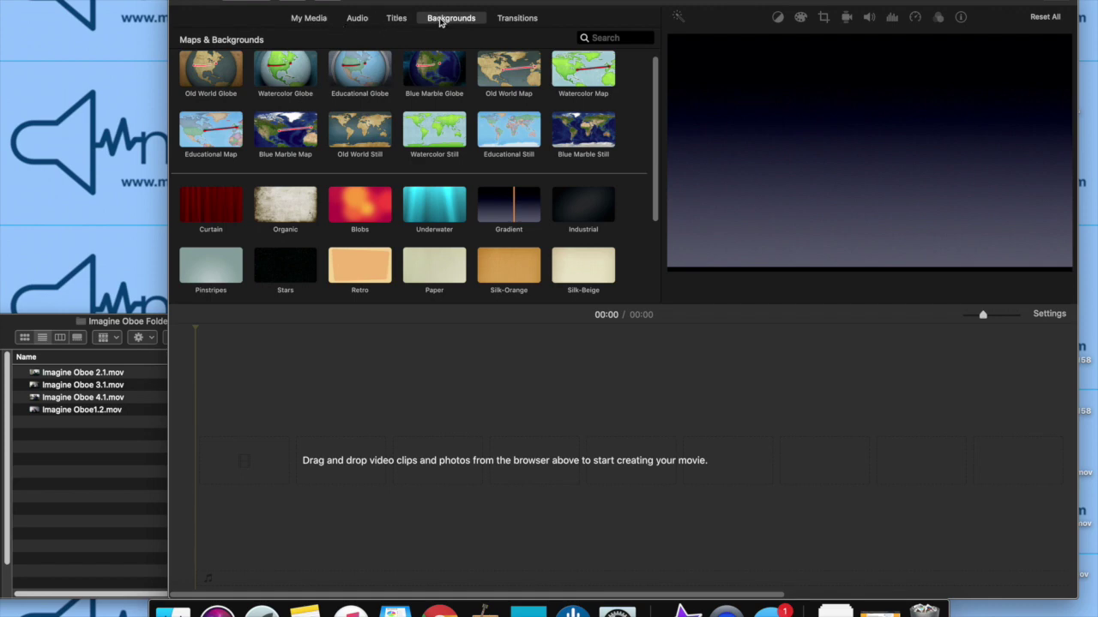
left_click(398, 20)
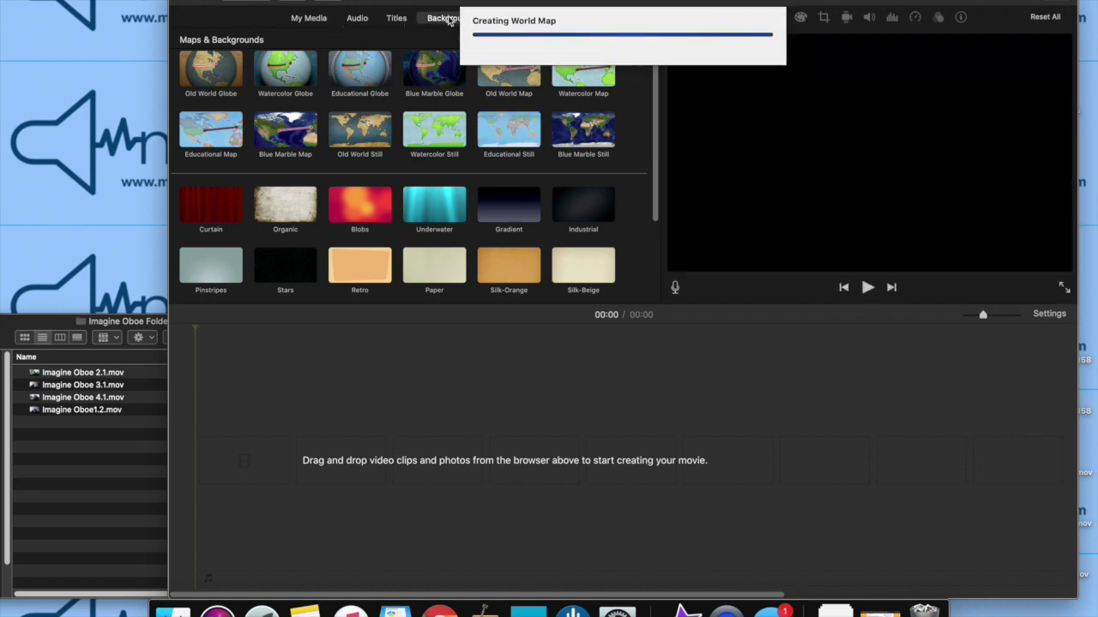
left_click(448, 19)
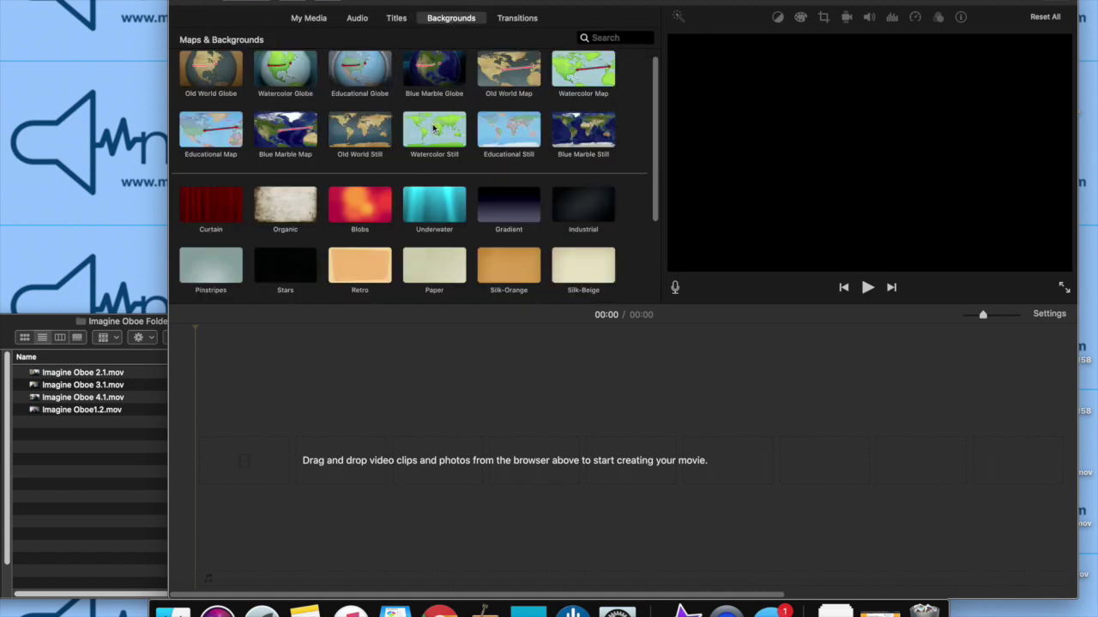
scroll(433, 127, "down", 3)
scroll(433, 127, "down", 2)
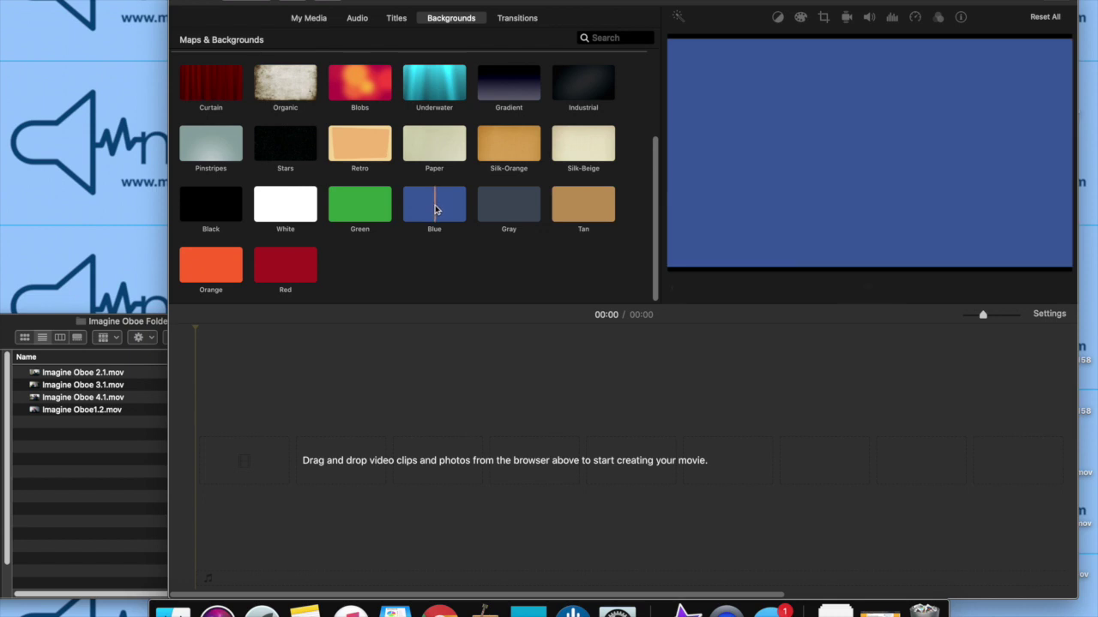
left_click_drag(424, 209, 210, 476)
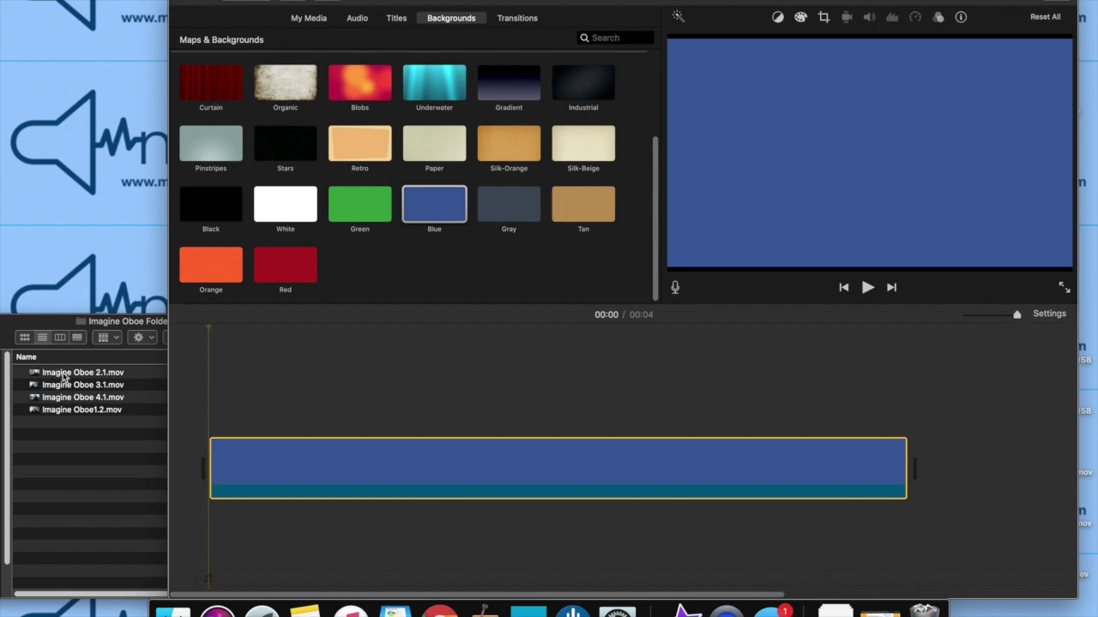
Overlay Imagine Oboe 2.1.mov above the start of the blue background and extend the background to the clip's full length
left_click_drag(62, 375, 219, 392)
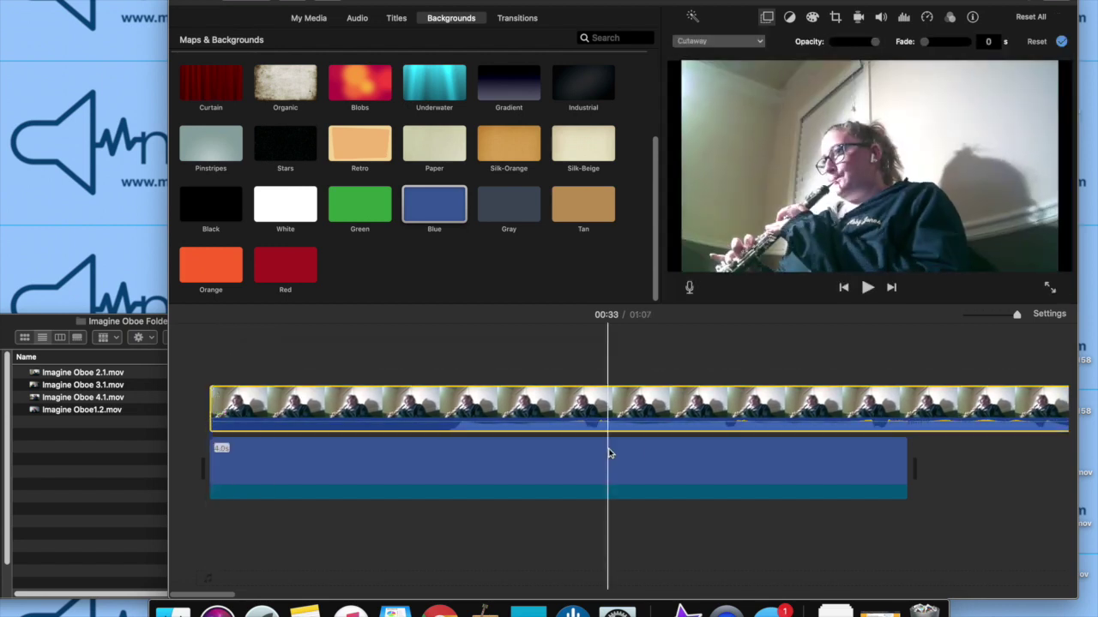
left_click_drag(1015, 316, 976, 318)
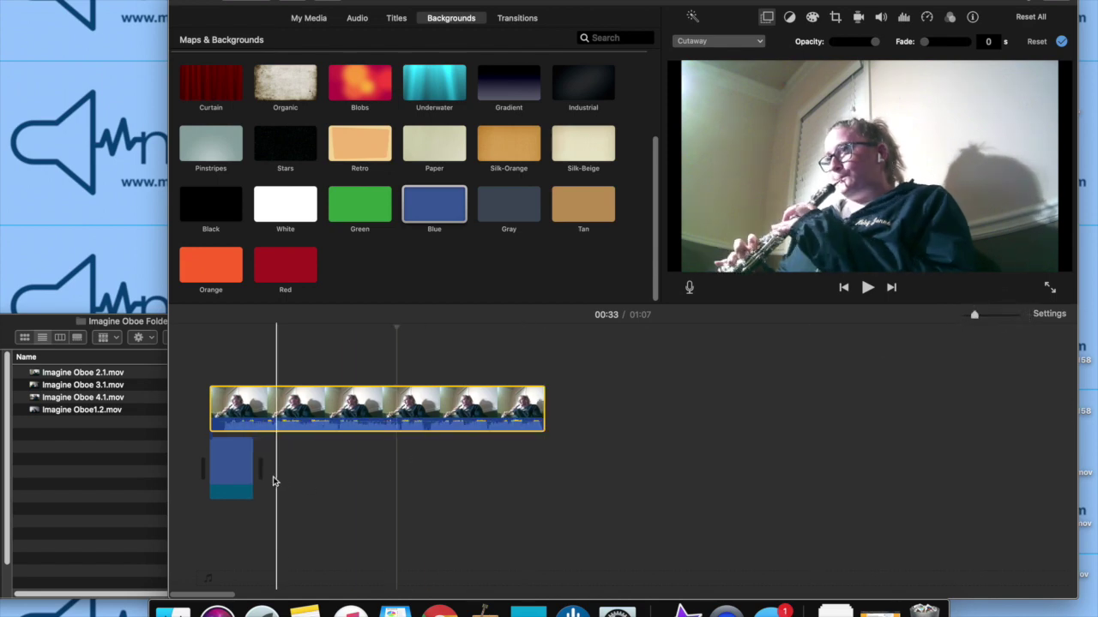
left_click_drag(252, 482, 320, 480)
mouse_move(507, 450)
left_mouse_down()
mouse_move(541, 446)
mouse_move(529, 448)
left_mouse_up()
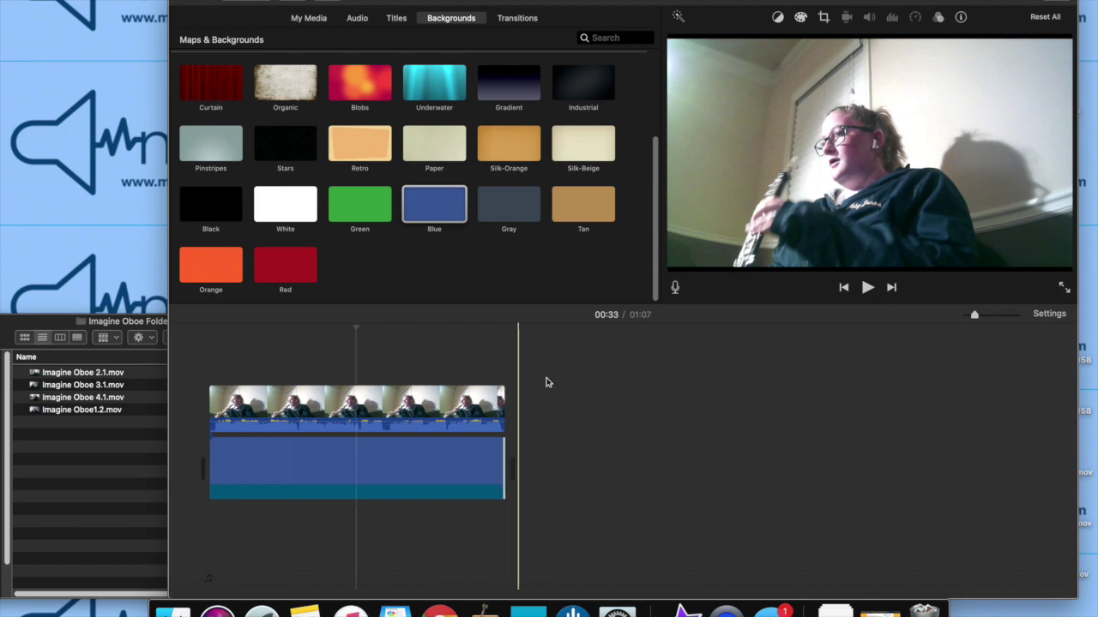
Set the oboe clip's video overlay to Picture in Picture with a dissolve duration of 0 s
left_click(437, 404)
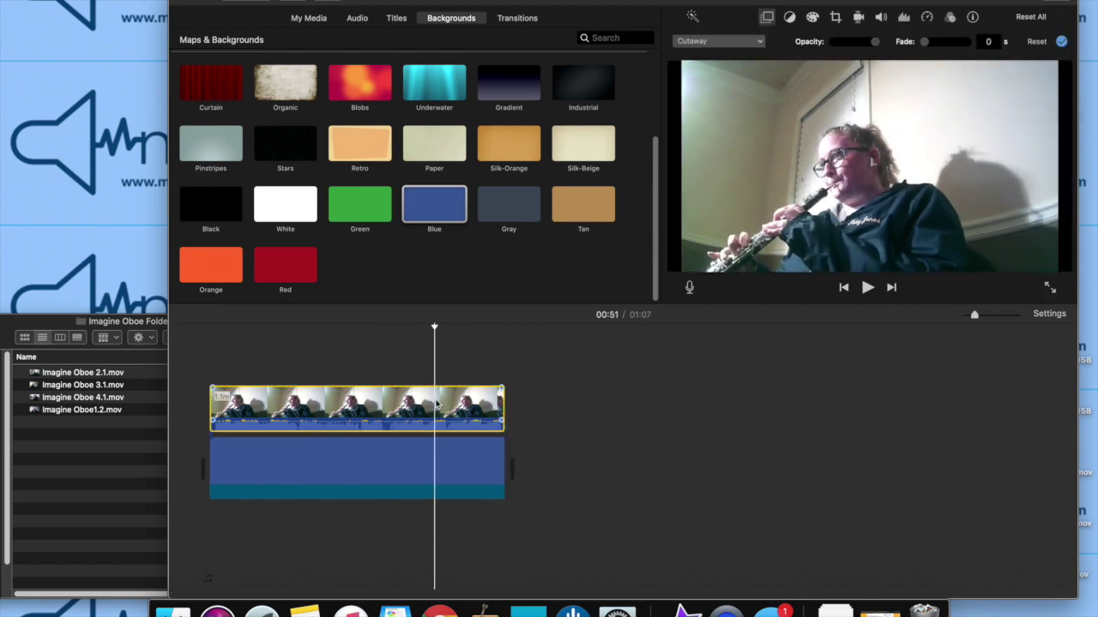
left_click(765, 19)
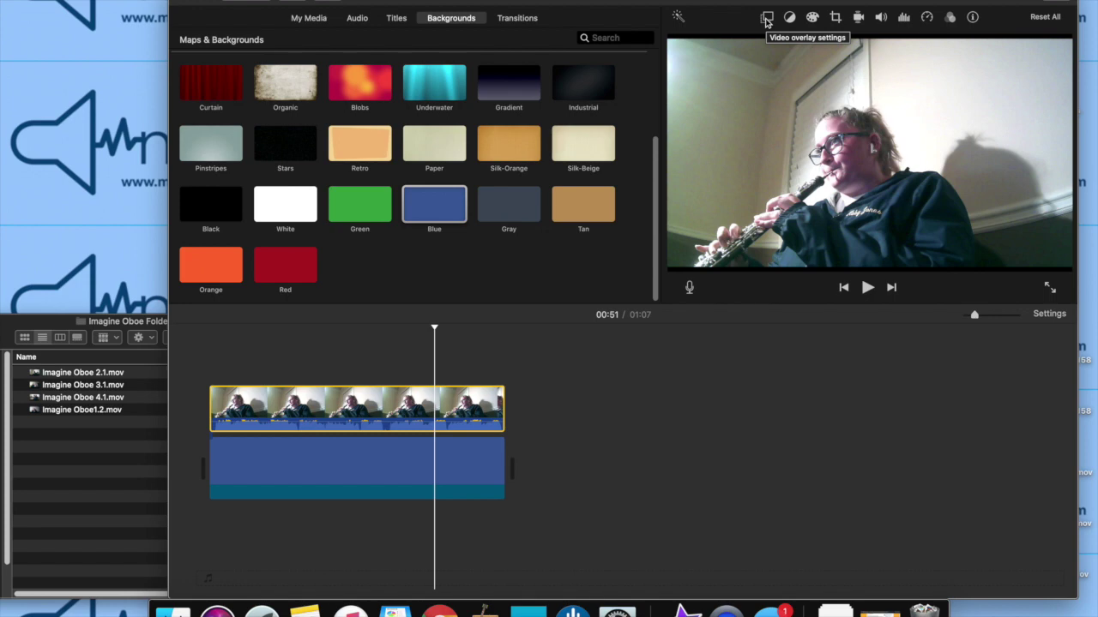
left_click(766, 19)
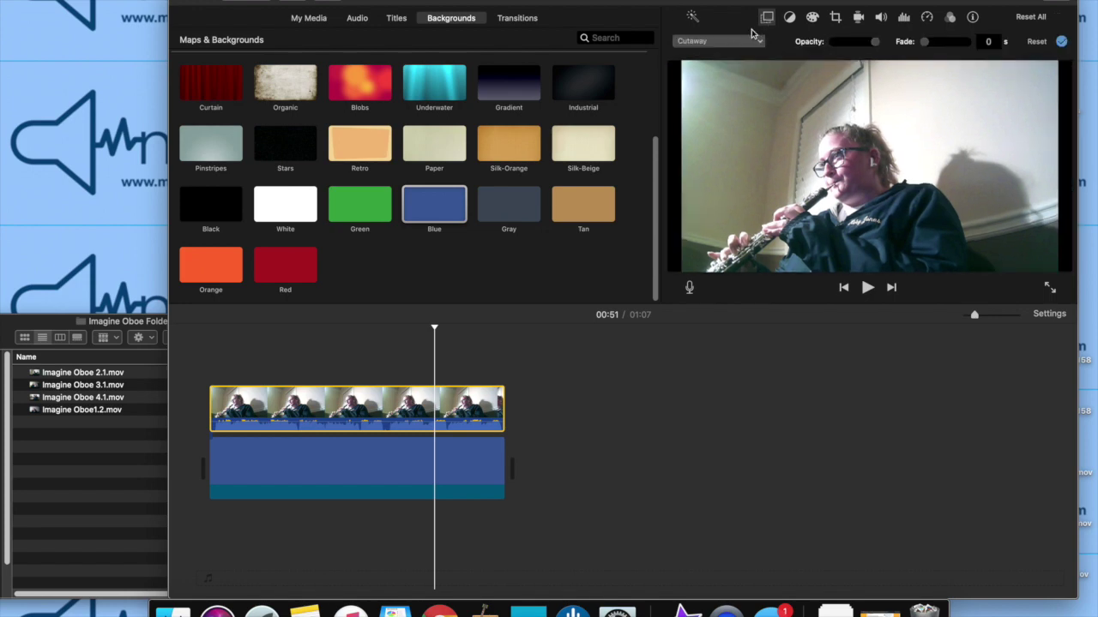
left_click(726, 44)
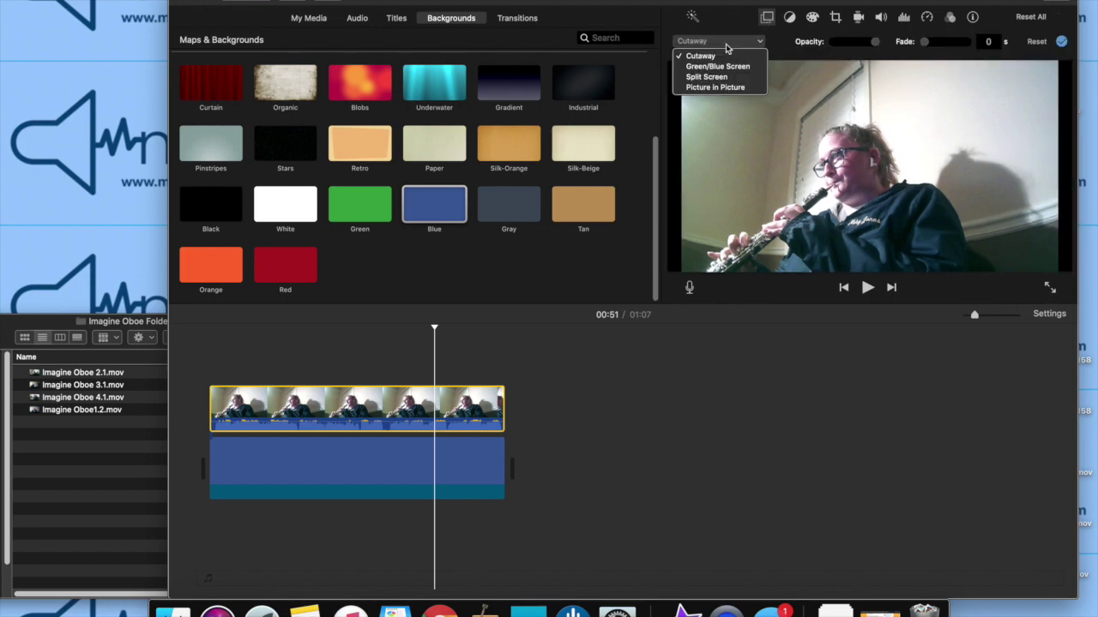
left_click(734, 87)
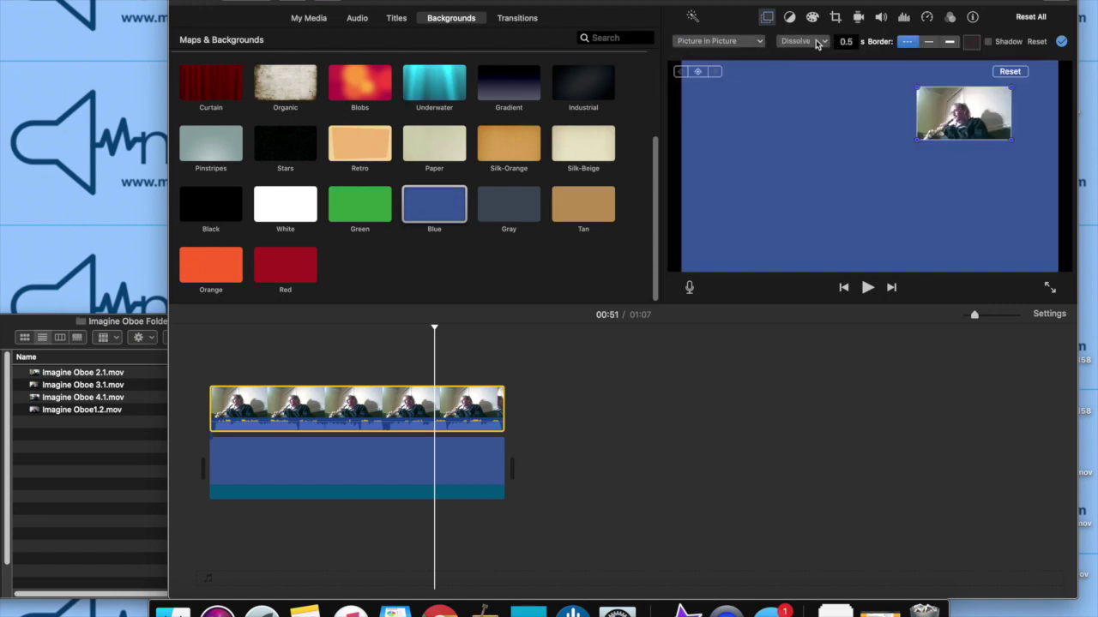
double_click(844, 43)
type("0")
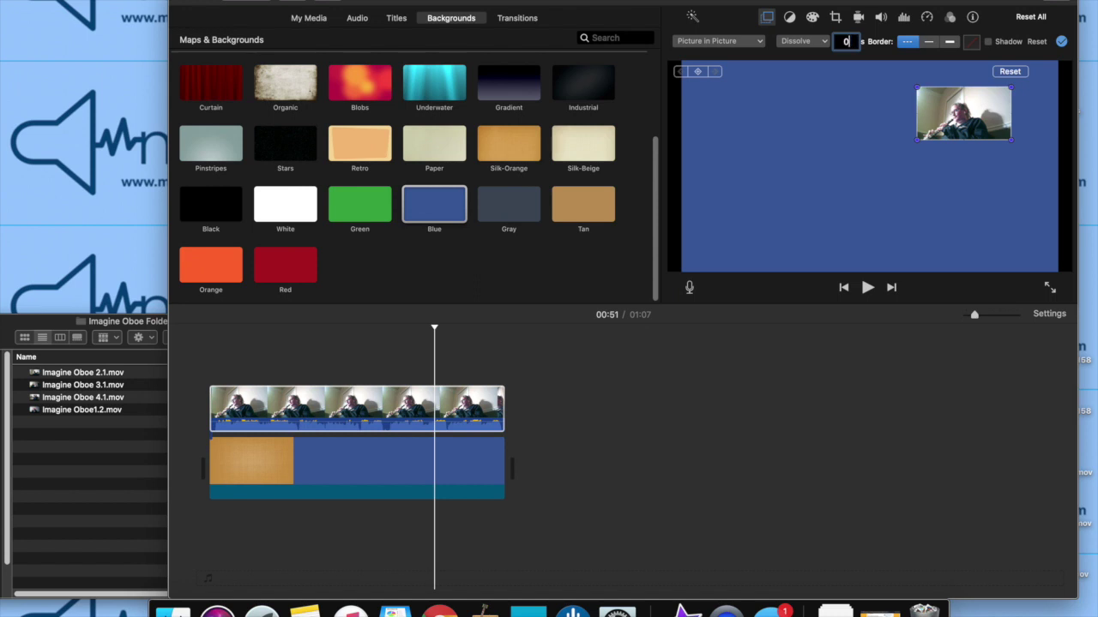
key("Return")
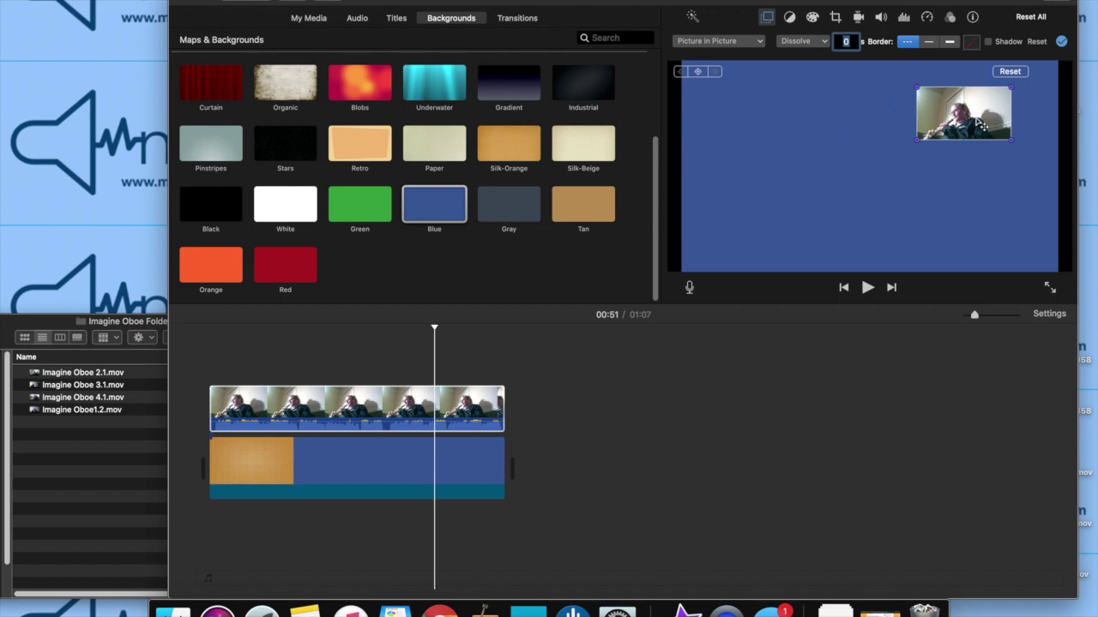
Enlarge the oboe picture-in-picture and place it in the upper-right corner of the blue frame, checking it at the movie's end
left_click_drag(979, 124, 845, 128)
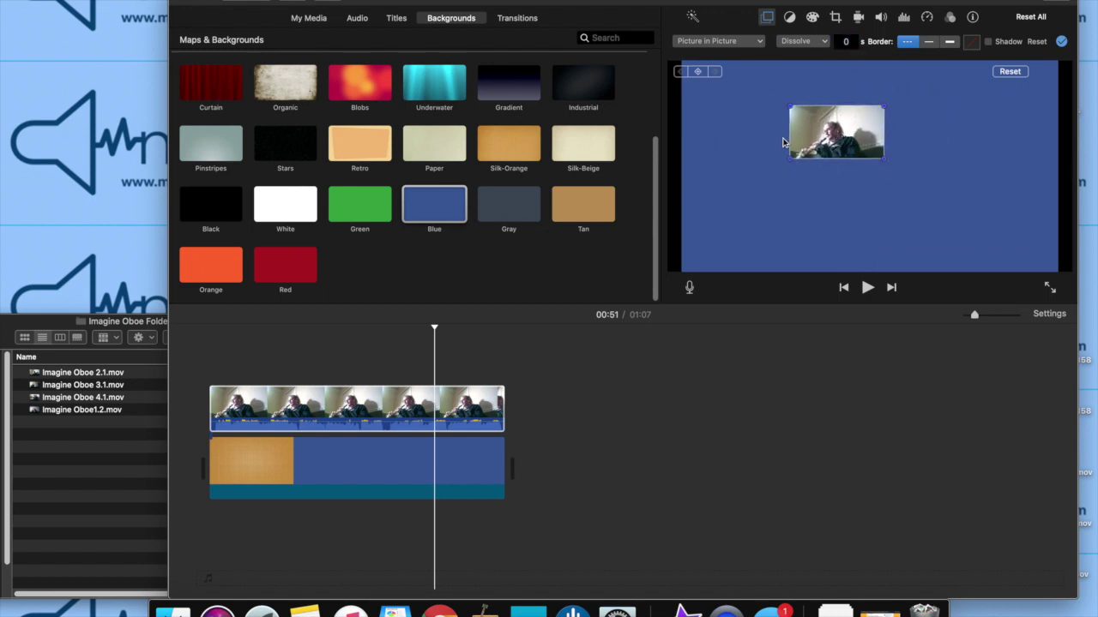
left_click_drag(855, 137, 883, 165)
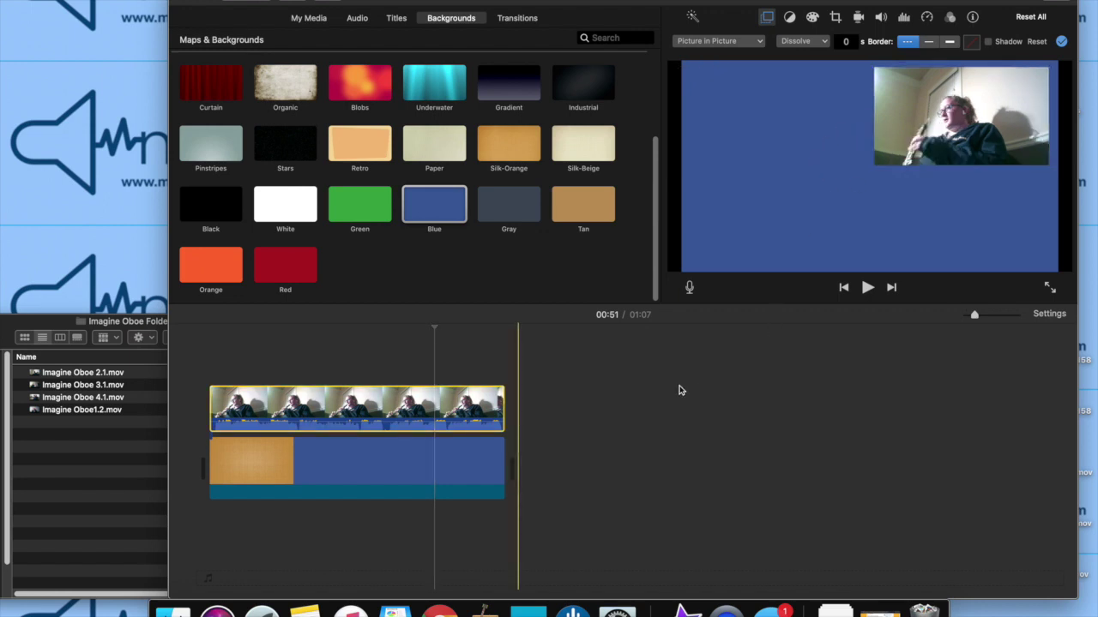
left_click(447, 369)
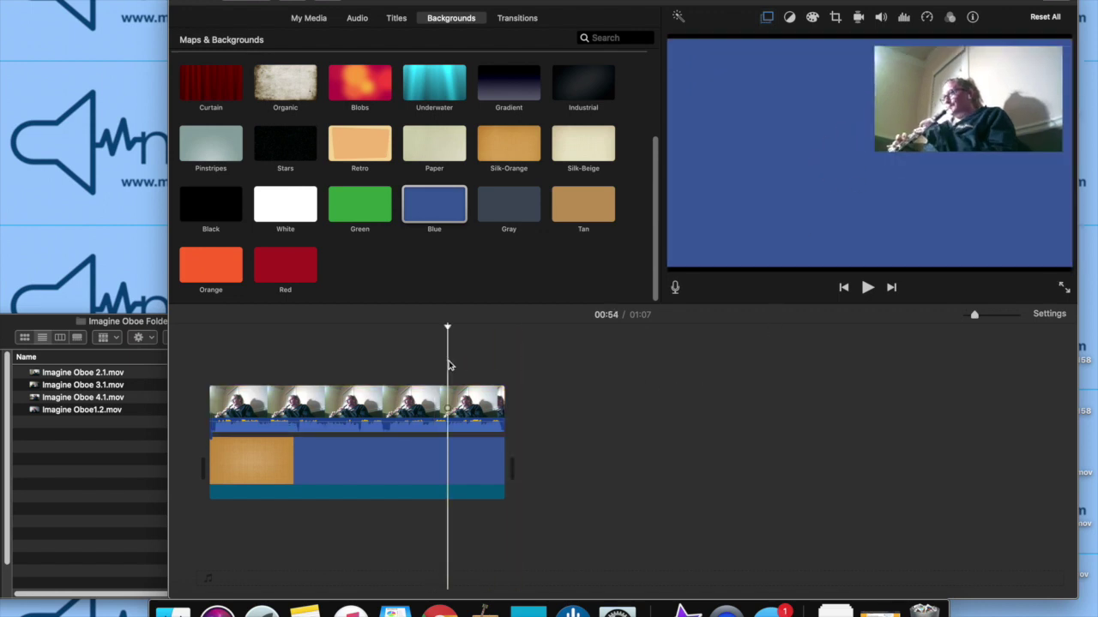
left_click(504, 368)
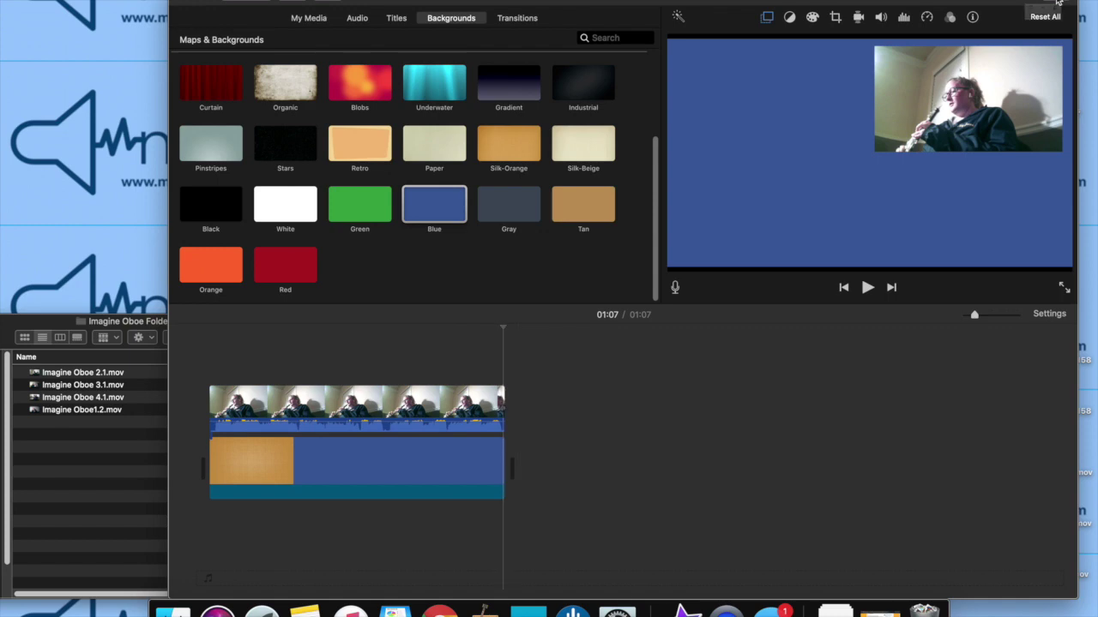
Export the movie as a file named Imagine Oboe 1.4 to the Desktop and dismiss the export notification
left_click(1056, 2)
left_click(1047, 86)
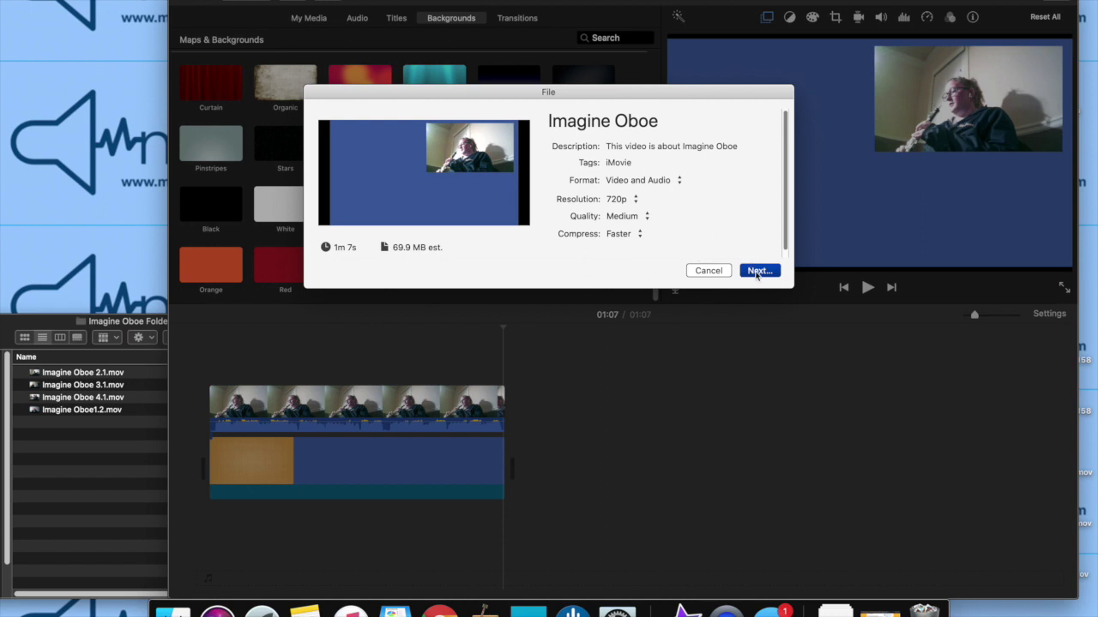
left_click(757, 271)
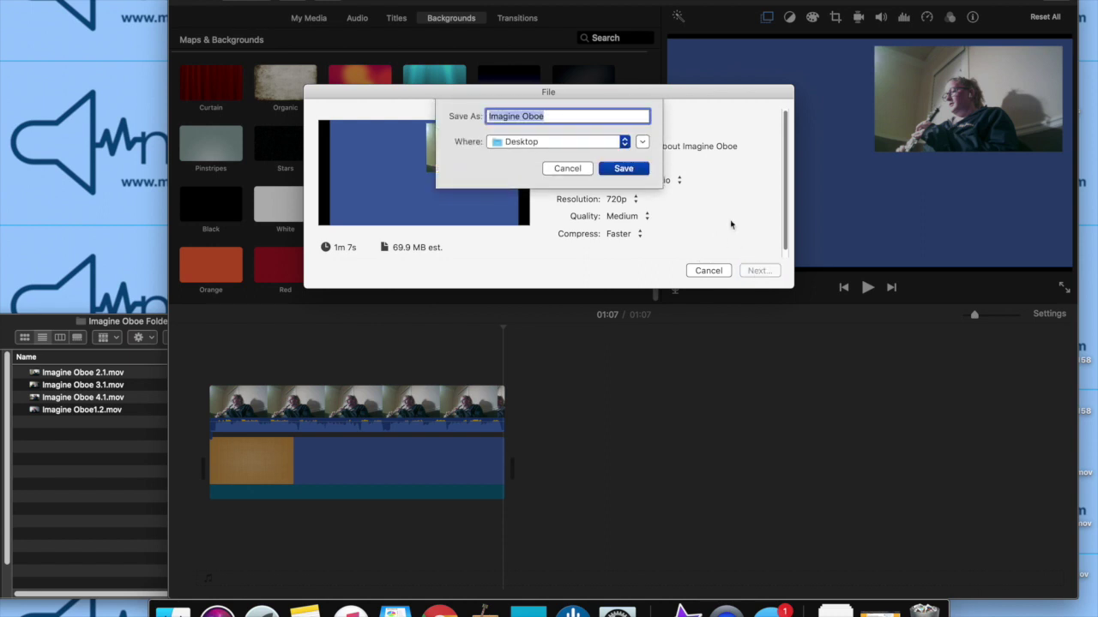
key("Right")
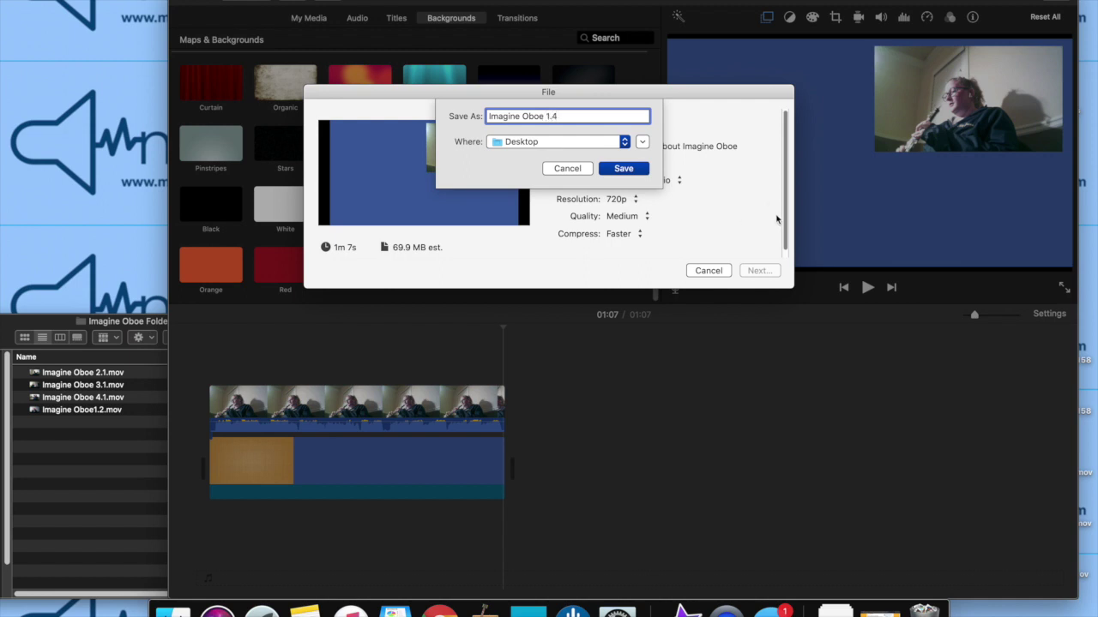
left_click(628, 169)
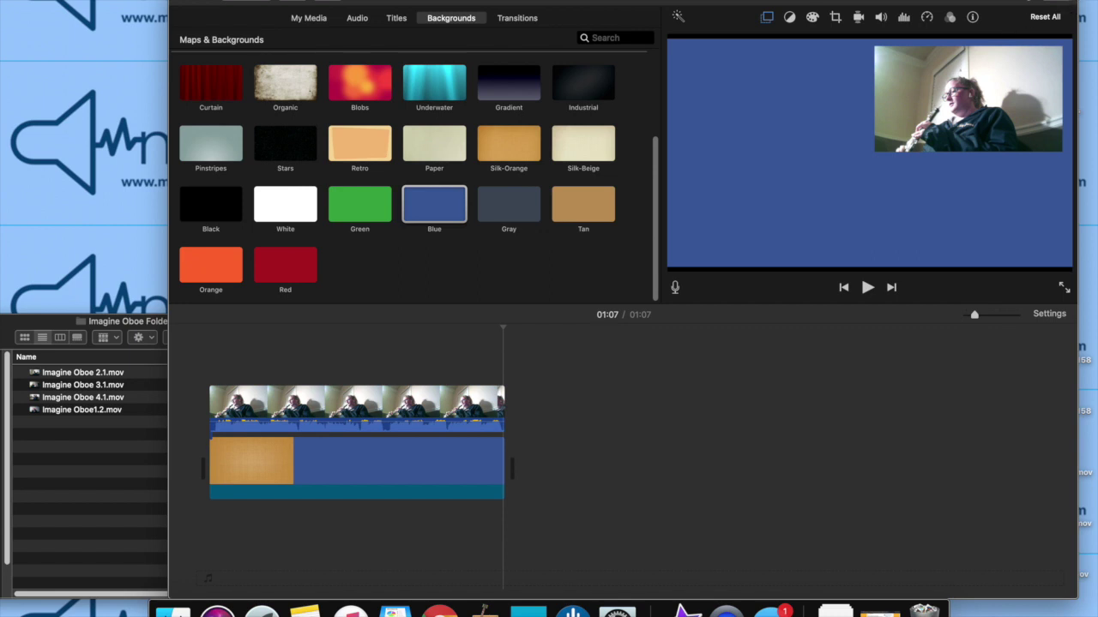
left_click_drag(1078, 2, 993, 3)
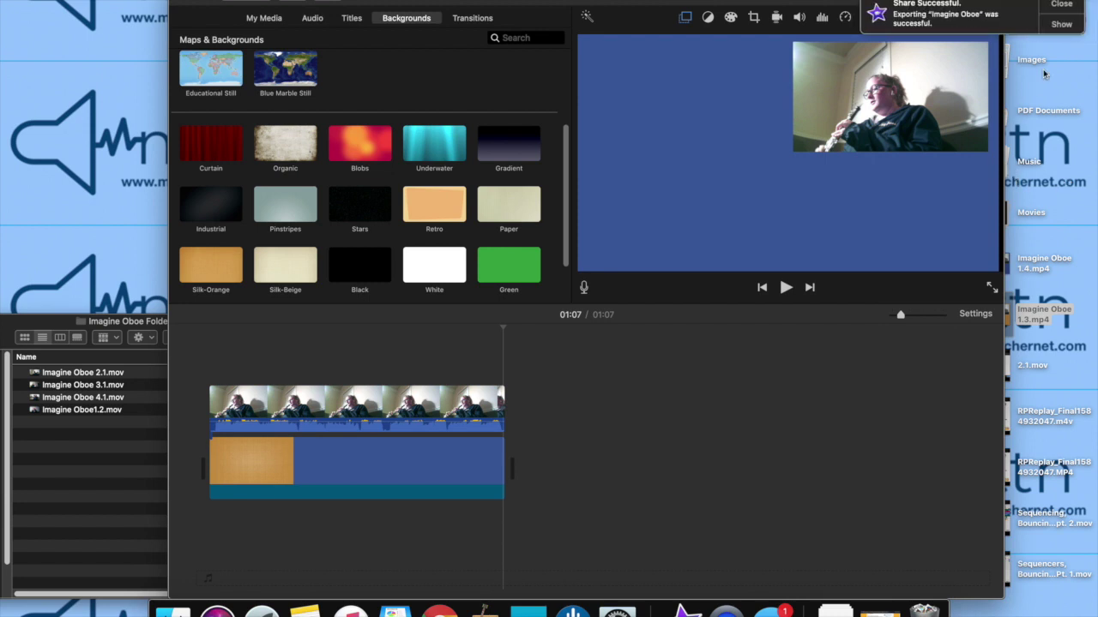
left_click(1063, 5)
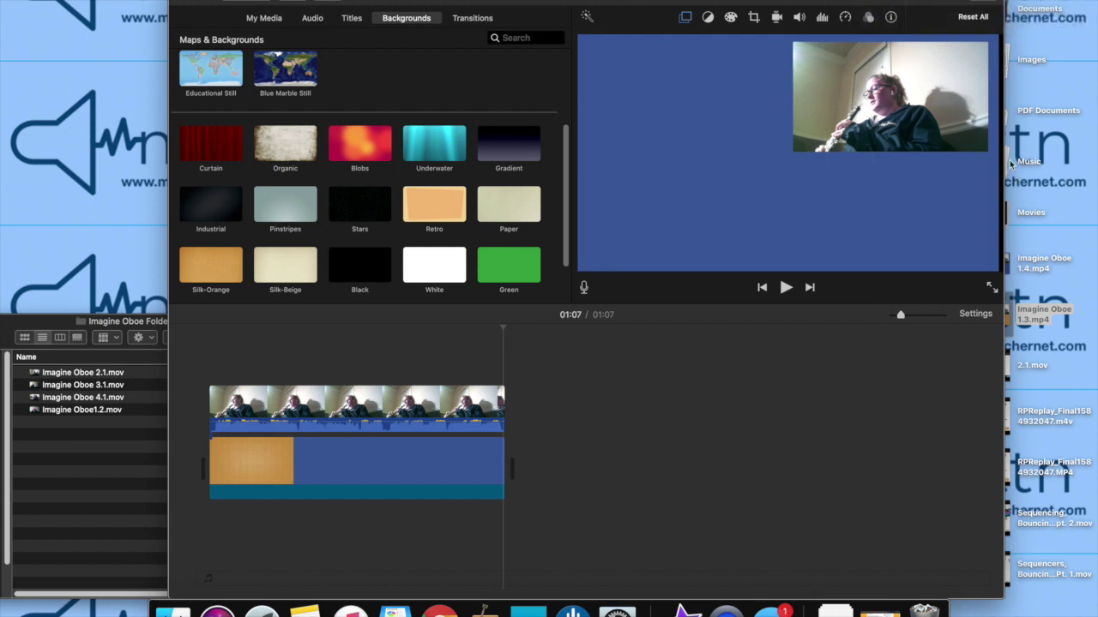
Delete the oboe overlay clip and the blue background clip from the timeline
left_click(473, 409)
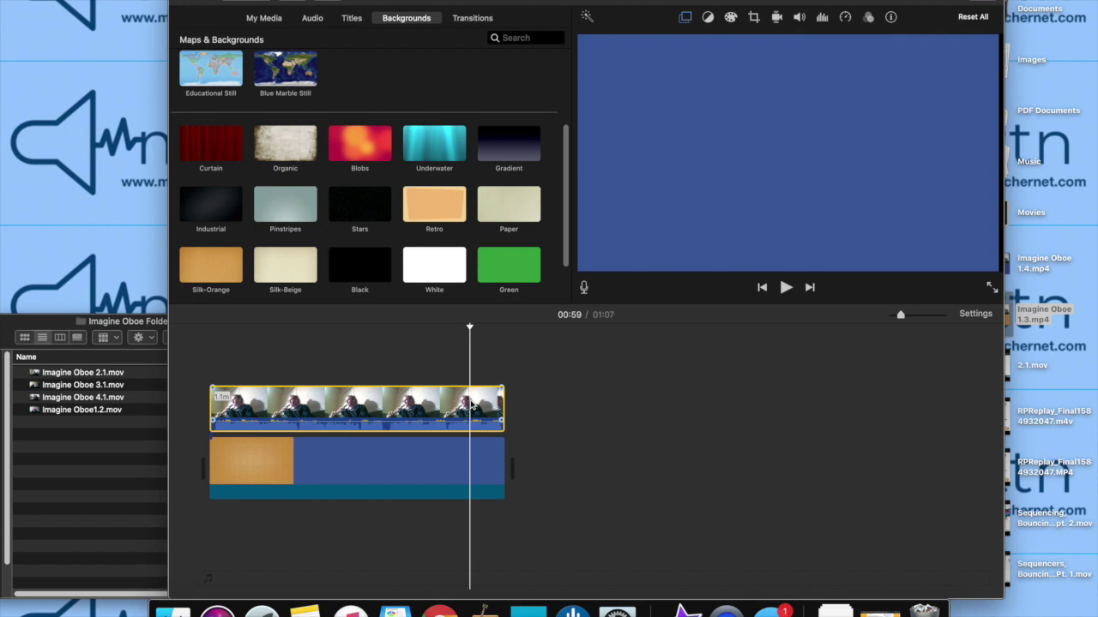
key("Delete")
left_click(445, 461)
key("Delete")
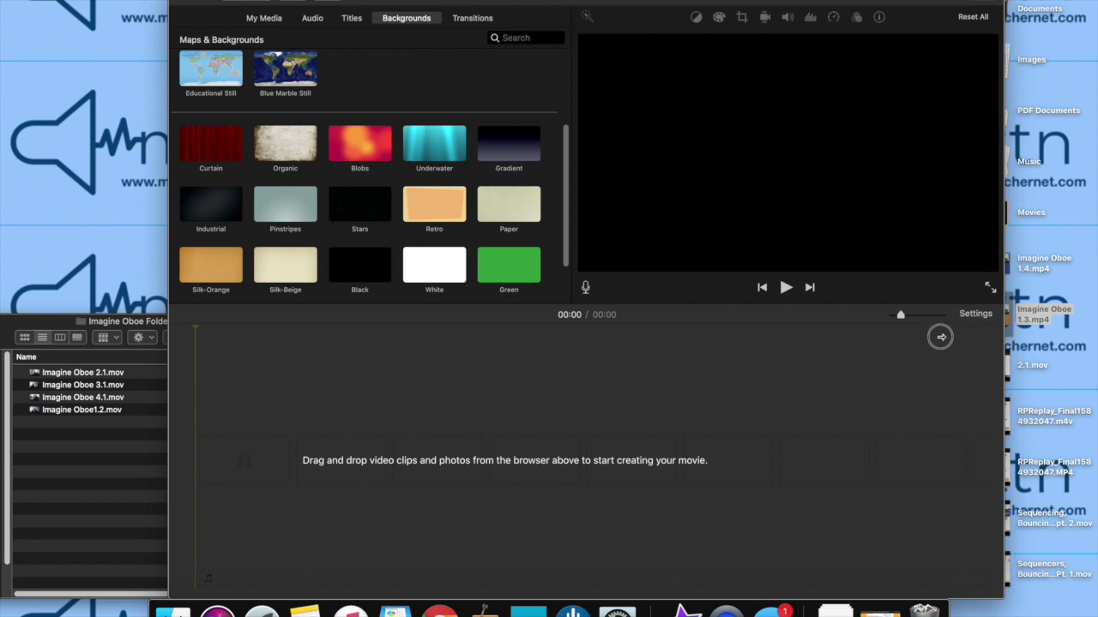
Add the exported Imagine Oboe 1.4.mp4 from the desktop to the start of the timeline
left_click_drag(935, 3, 872, 3)
mouse_move(989, 321)
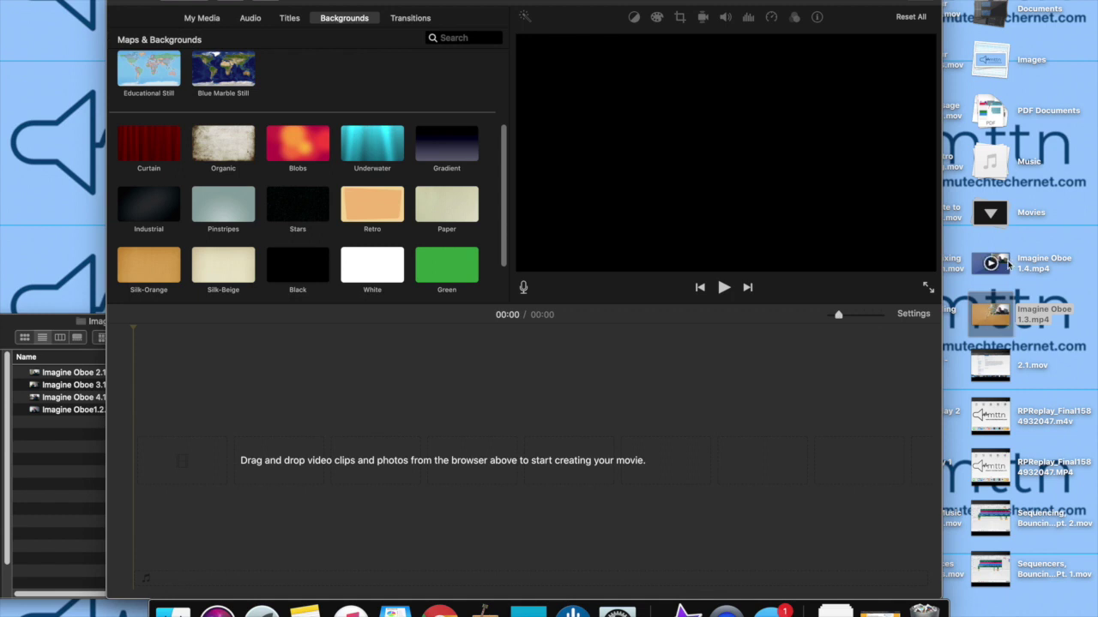
left_click_drag(1008, 273, 146, 470)
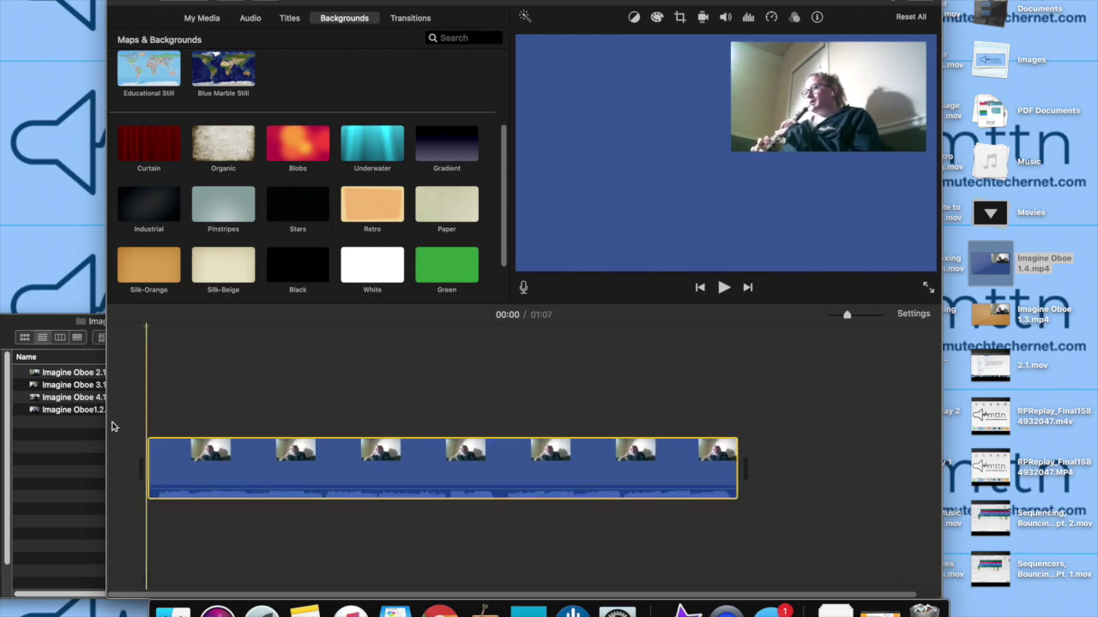
Overlay Imagine Oboe 3.1.mov from the Imagine Oboe Folder above the base video, aligned with its start
left_click(72, 462)
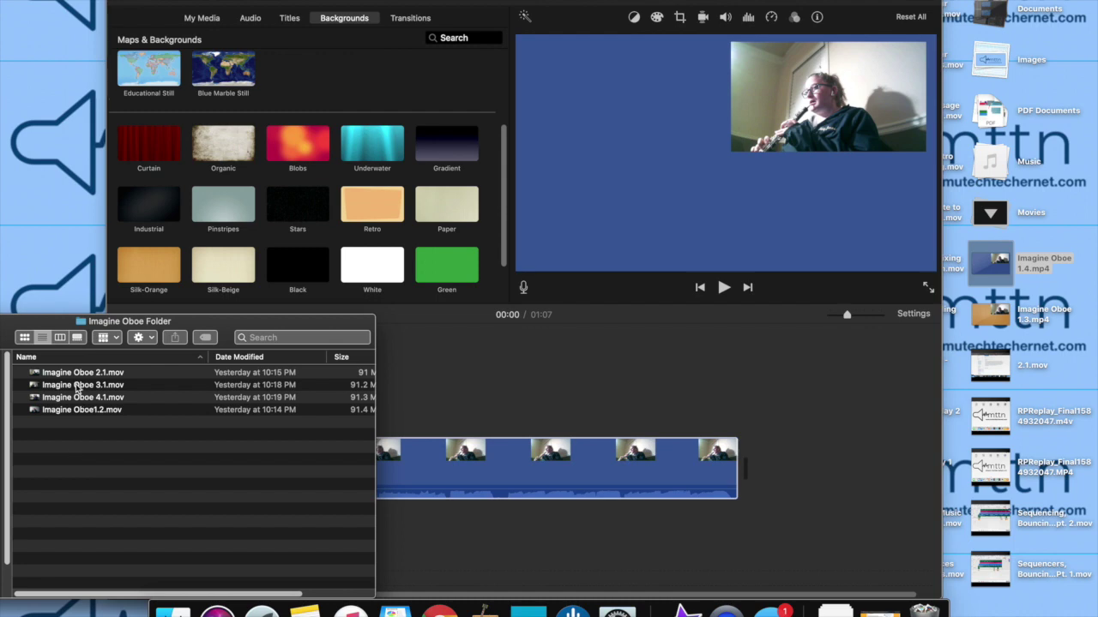
left_click_drag(77, 388, 410, 378)
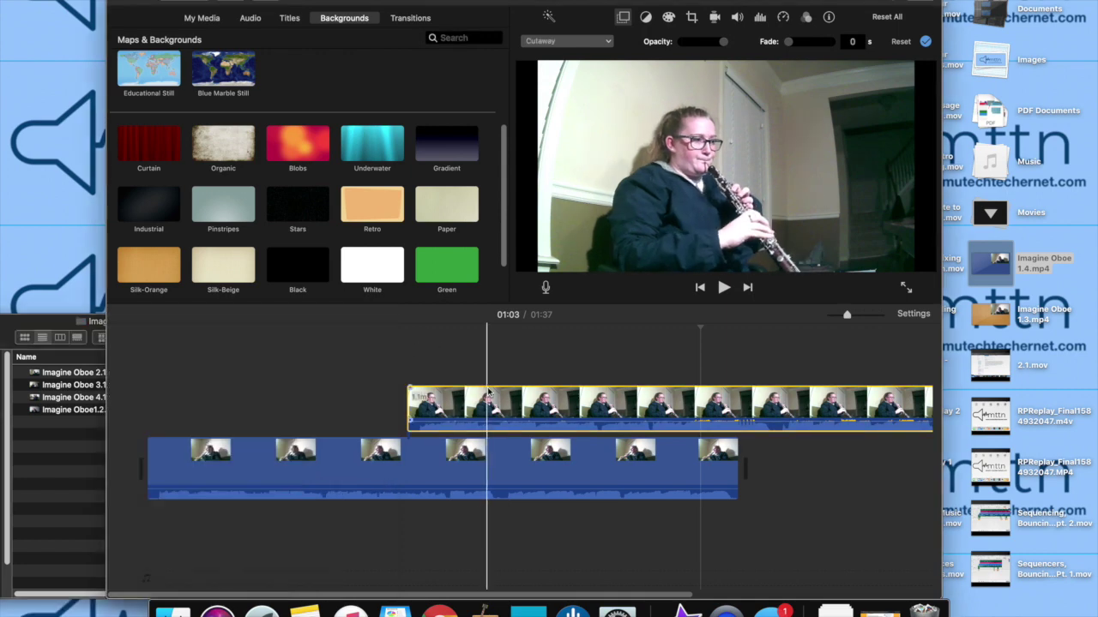
left_click_drag(486, 387, 229, 388)
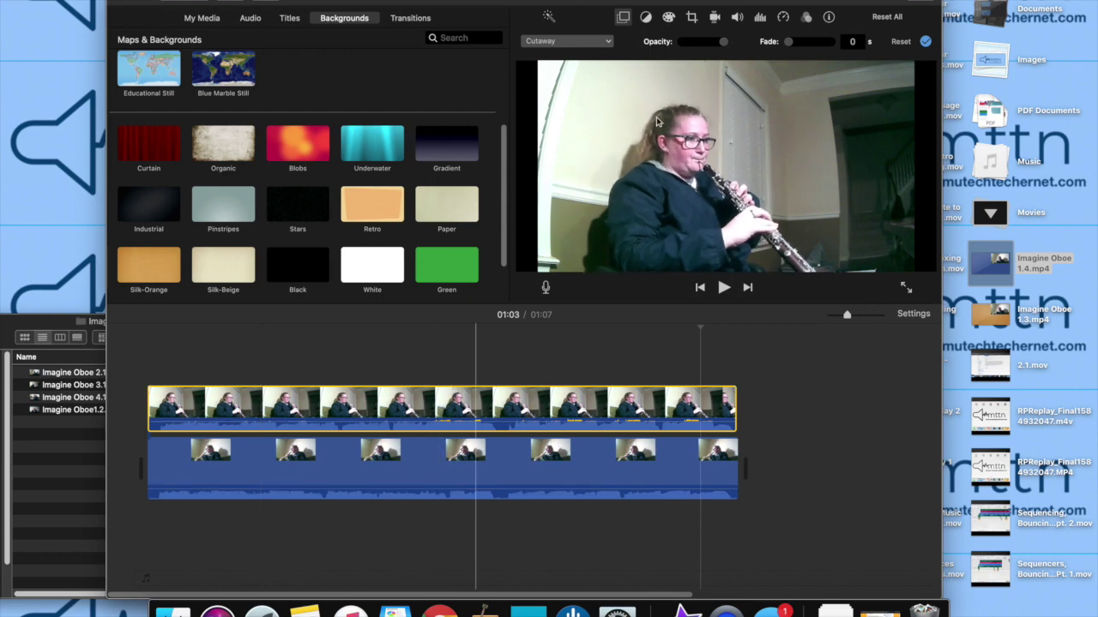
Change the Imagine Oboe 3.1 overlay from Cutaway to Picture in Picture and set its dissolve duration to 0 seconds
left_click(623, 18)
left_click(623, 18)
left_click(590, 41)
left_click(580, 89)
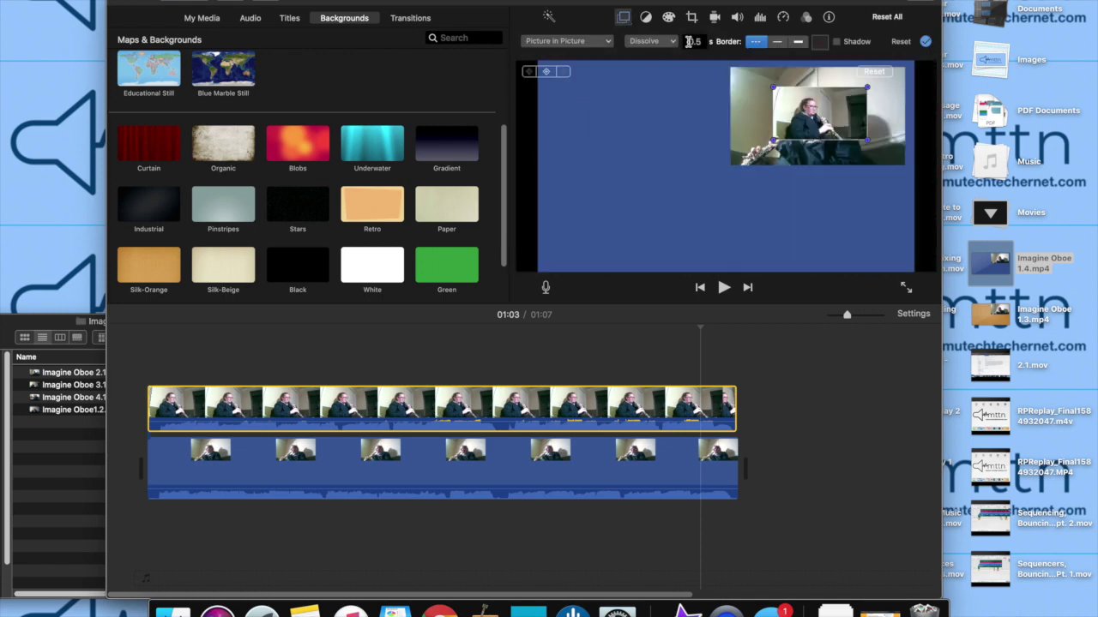
left_click(689, 42)
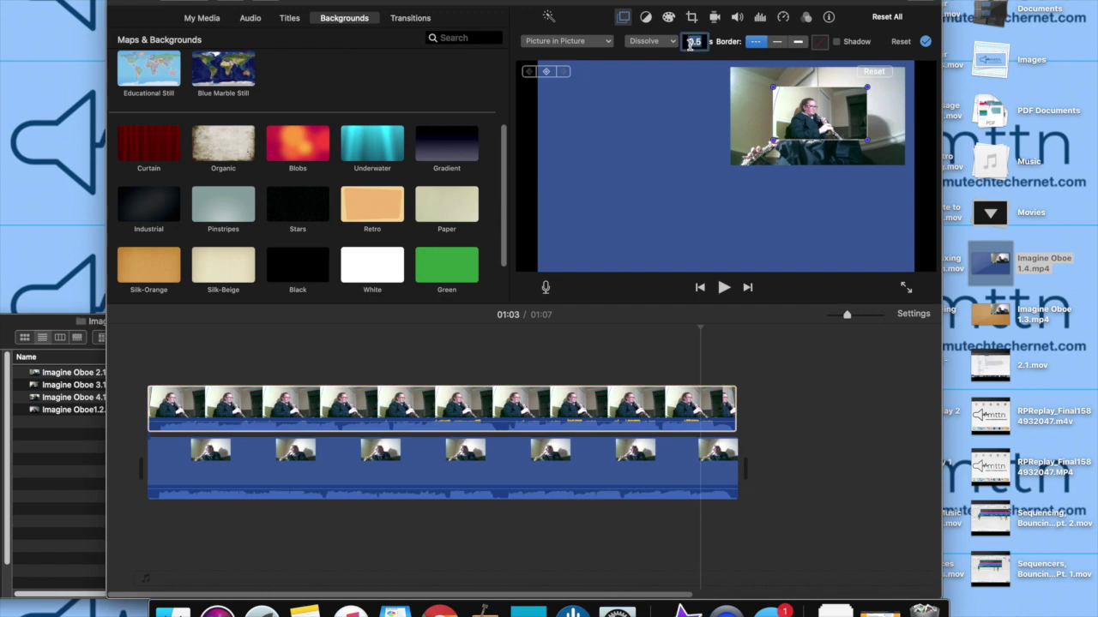
type("0")
Move the inset oboe clip to the lower-left corner of the video frame and enlarge it to fill that quadrant
left_click(782, 128)
left_click_drag(782, 128, 590, 244)
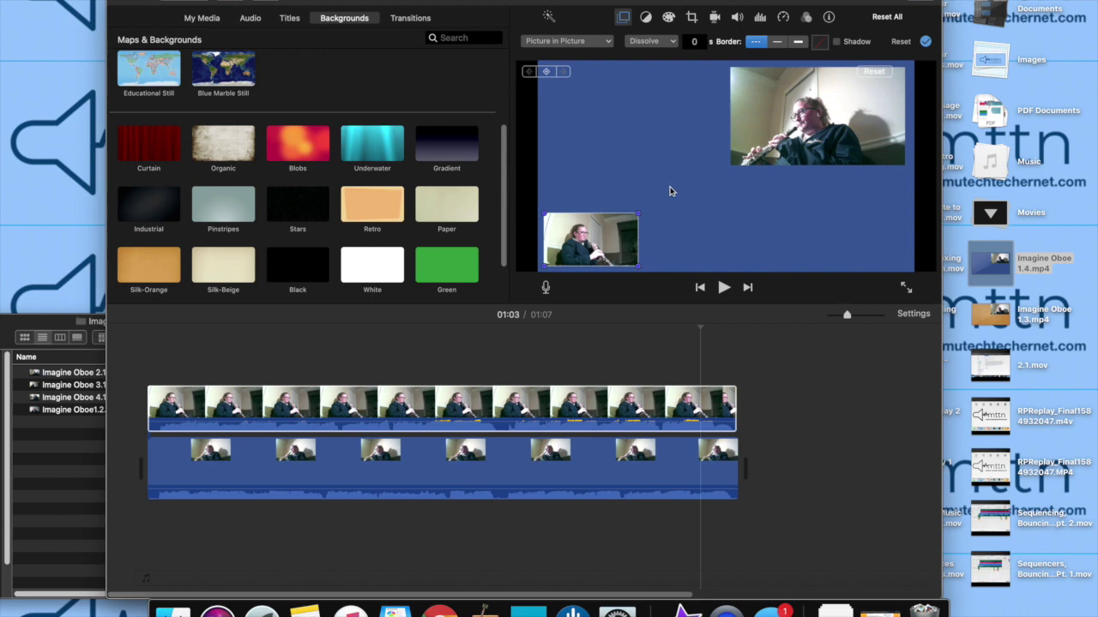
left_click_drag(637, 214, 713, 172)
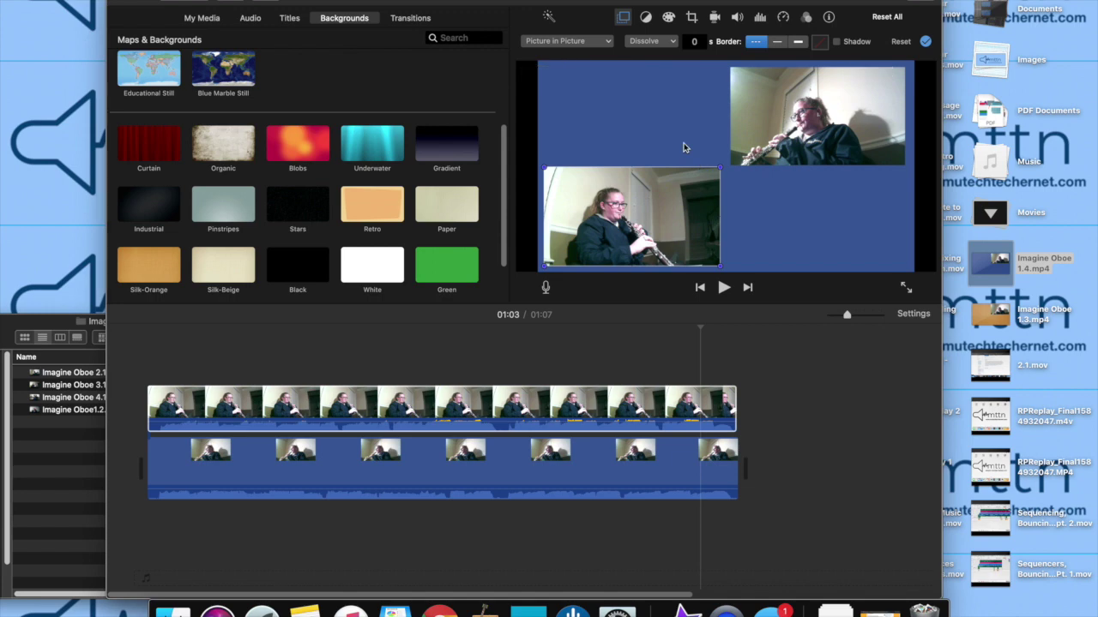
Export the movie as a file named Imagine Oboe 1.5 to the Desktop and dismiss the export notification
left_click(919, 2)
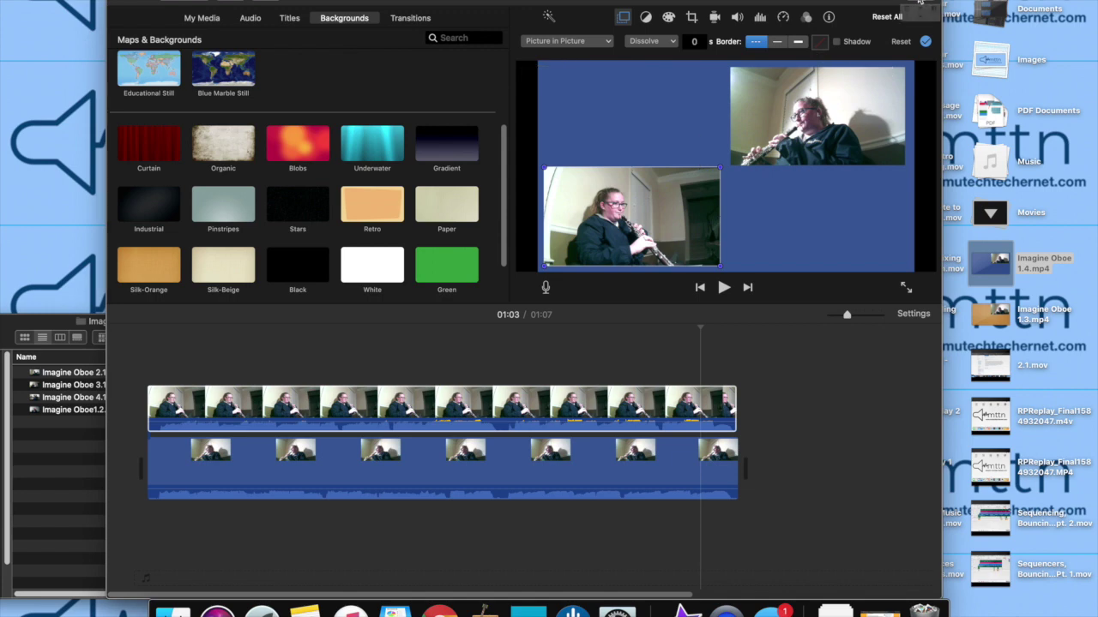
left_click(1002, 86)
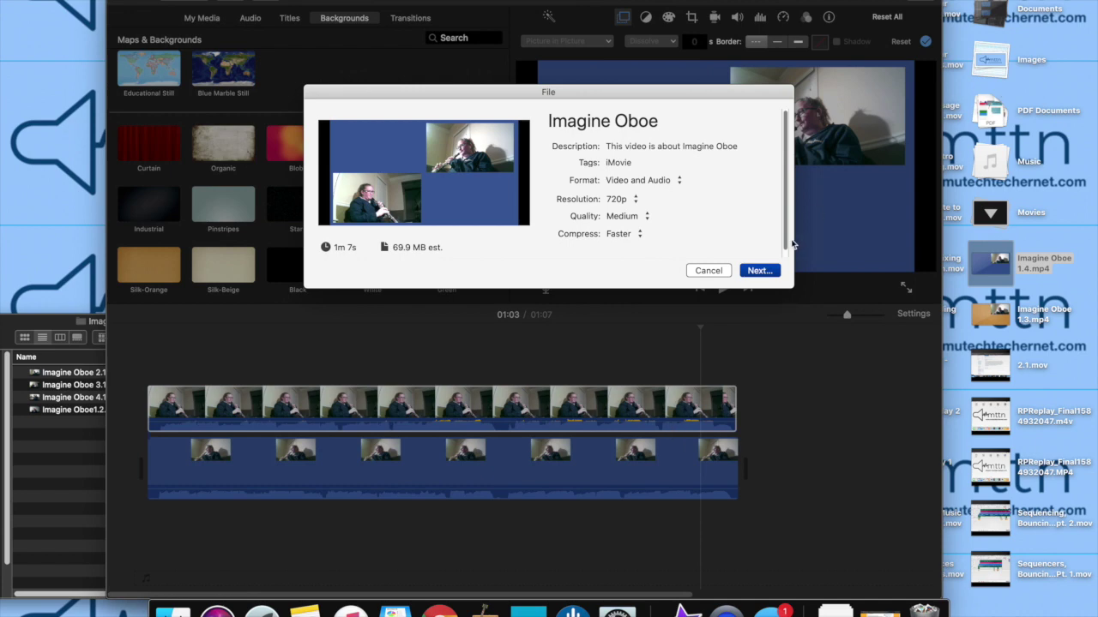
left_click(759, 271)
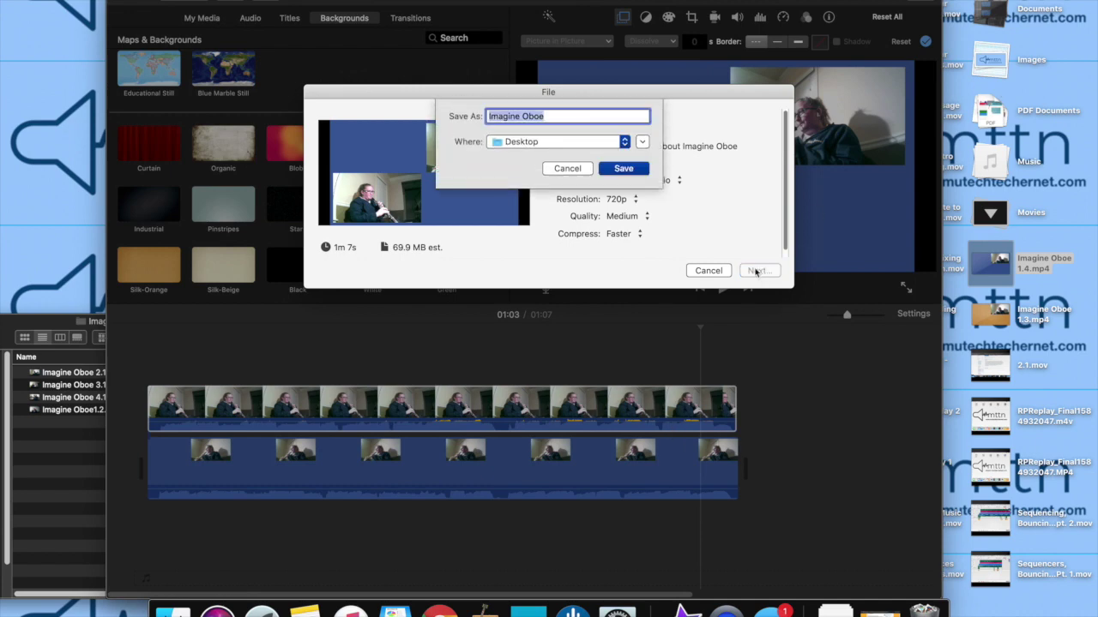
left_click(574, 122)
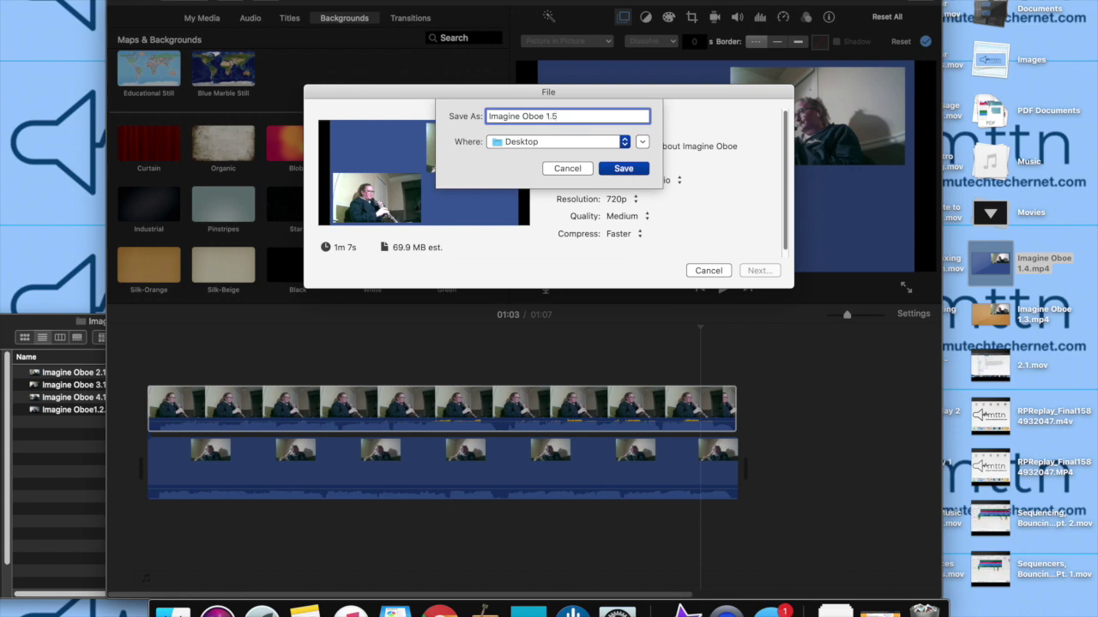
key("Return")
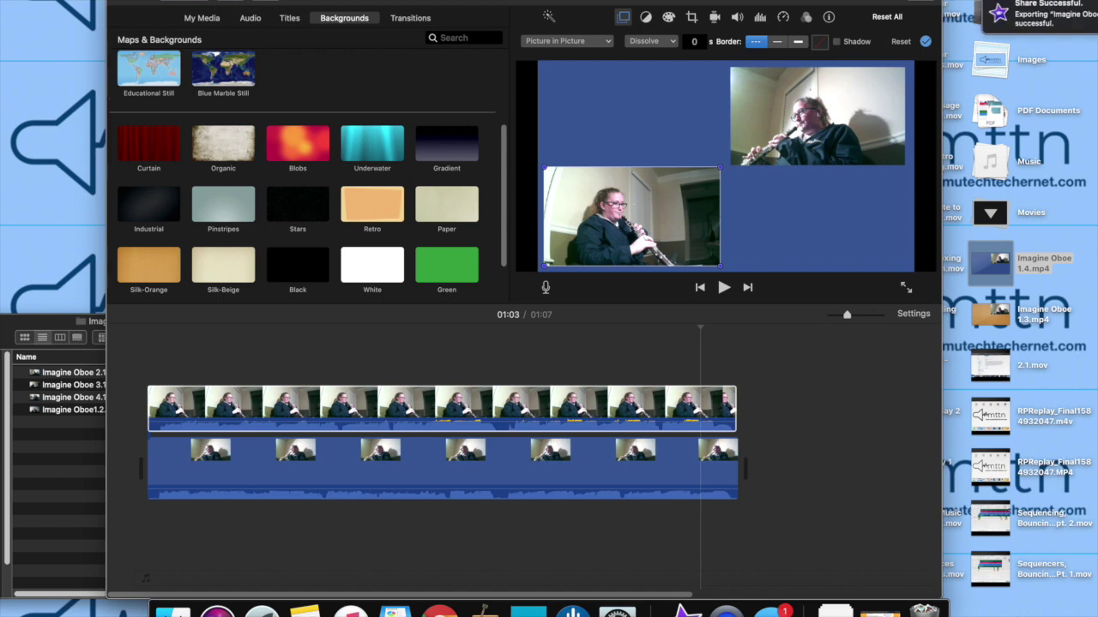
left_click(1061, 5)
Delete the Imagine Oboe 3.1 overlay clip and the base video clip from the timeline
left_click(431, 406)
left_click(425, 411)
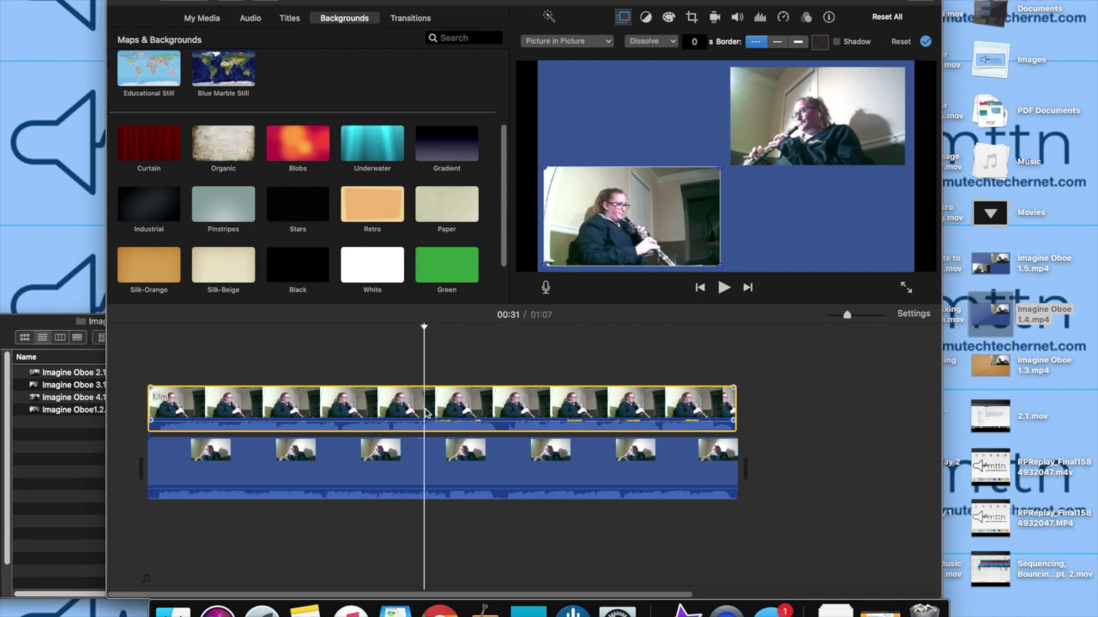
left_click(464, 413)
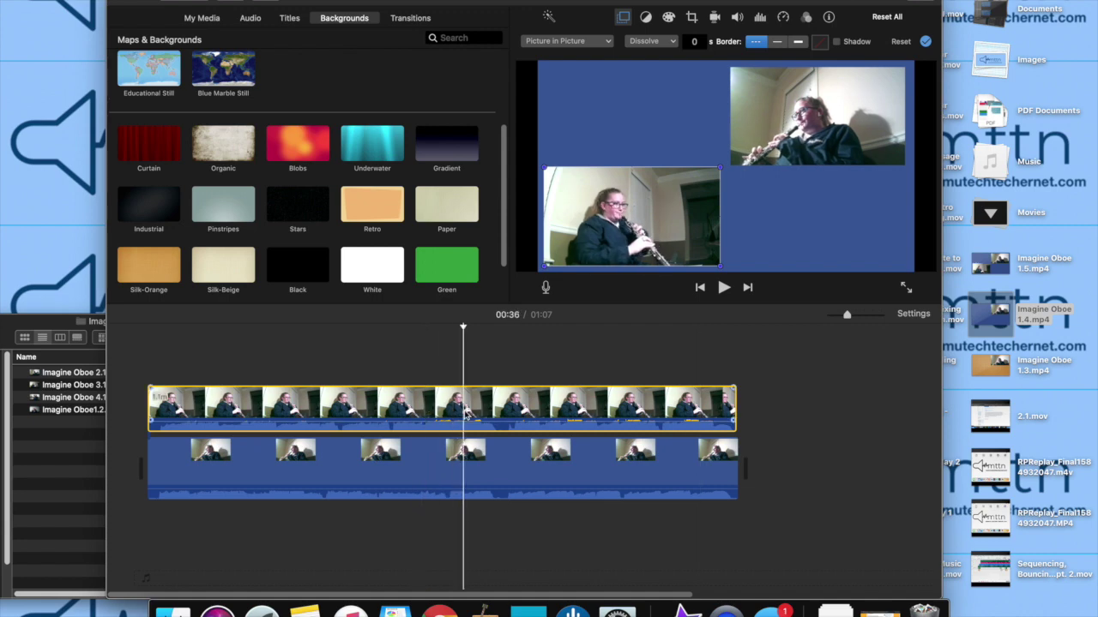
left_click(481, 416)
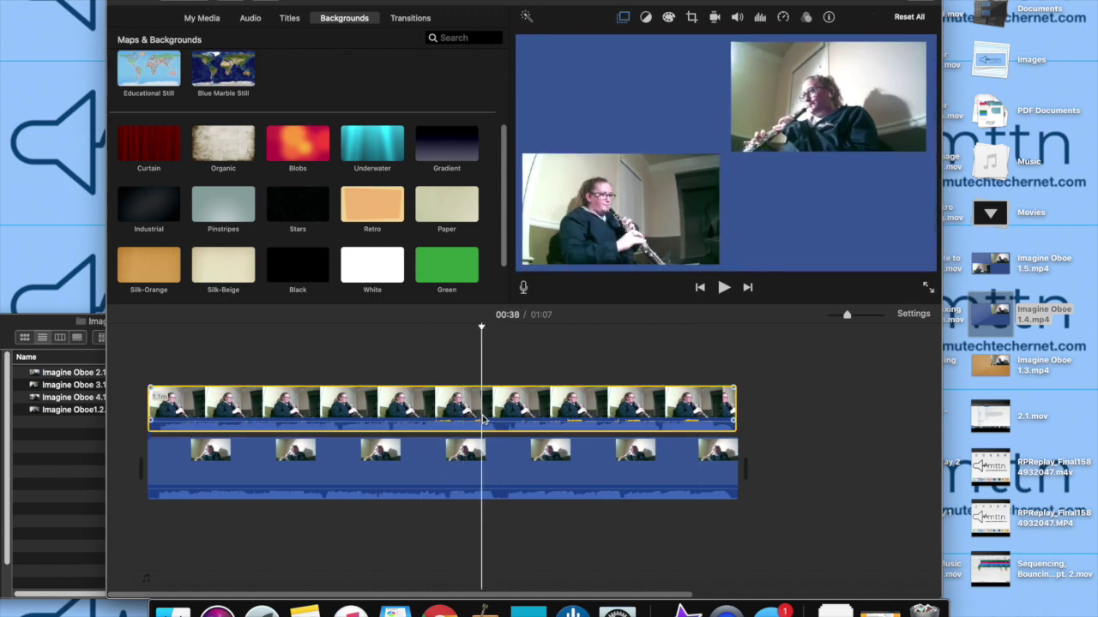
key("Delete")
left_click(502, 467)
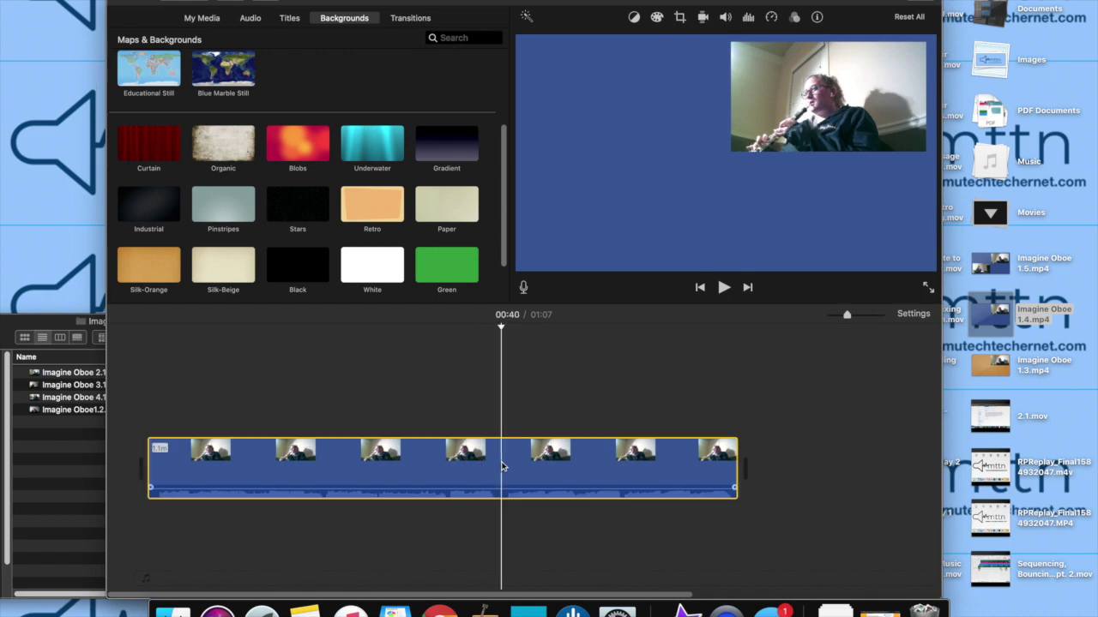
key("Delete")
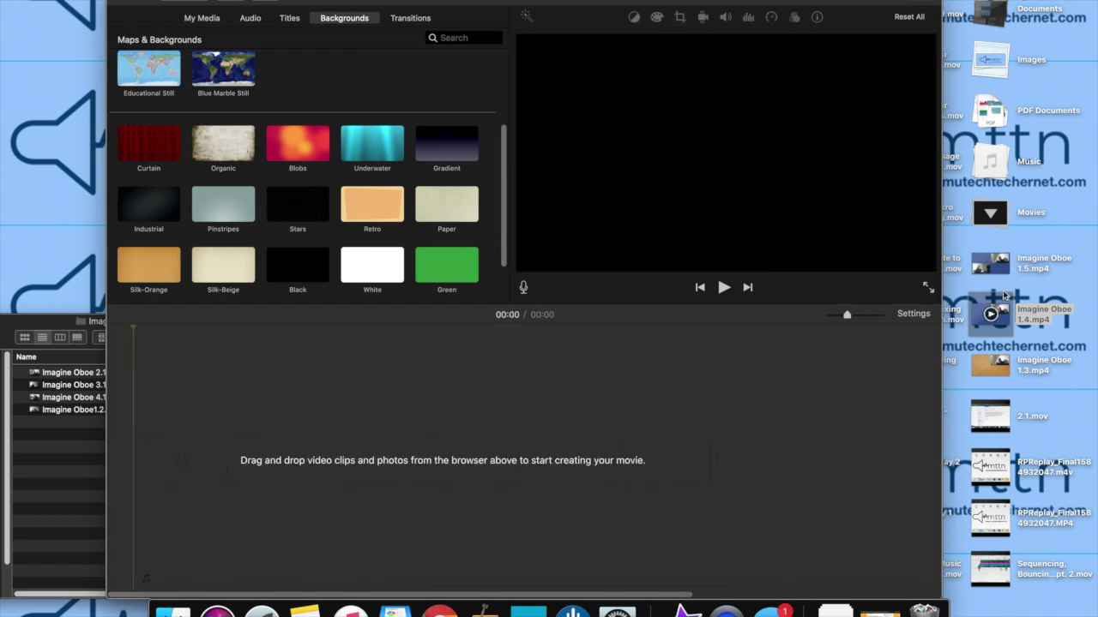
Add Imagine Oboe 1.5.mp4 from the desktop to the timeline and overlay Imagine Oboe 4.1.mov above it, aligned with its start
left_click_drag(1005, 272, 151, 471)
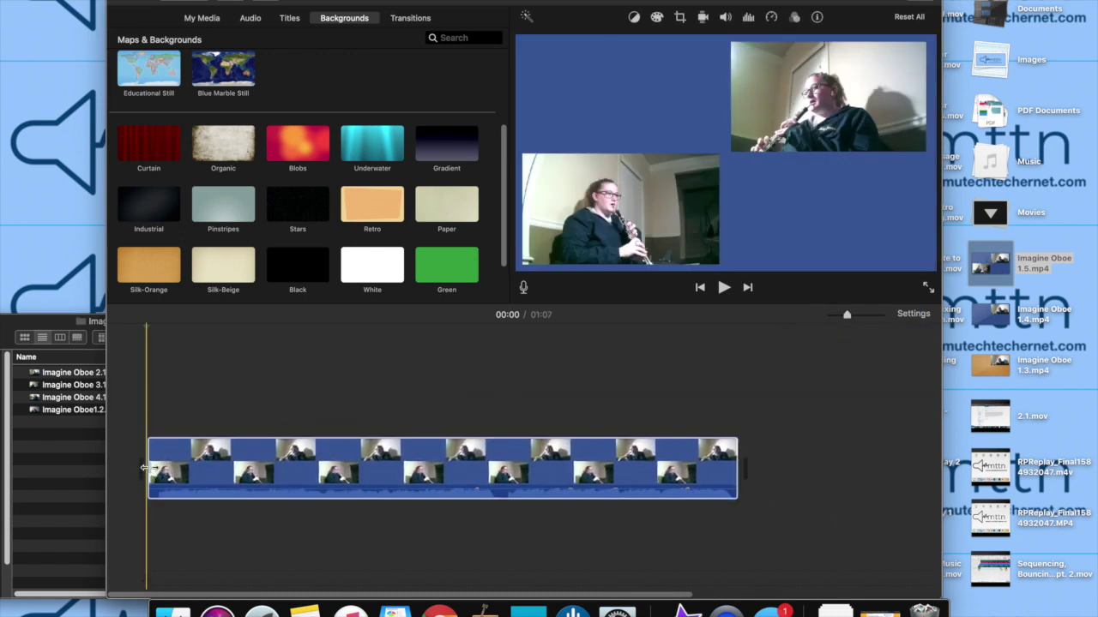
left_click(77, 451)
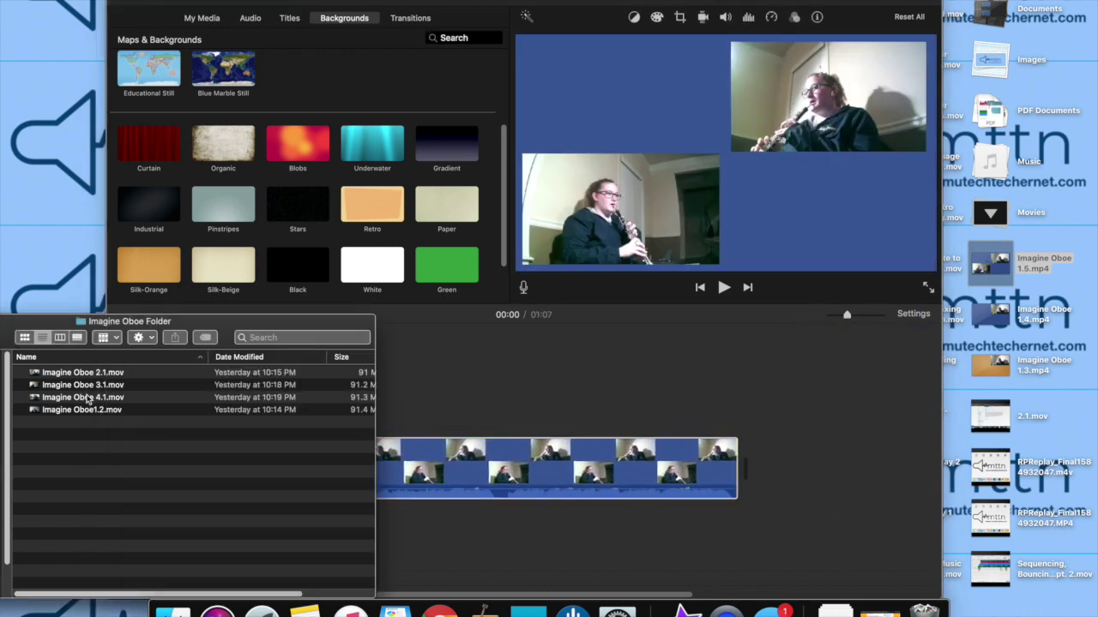
left_click_drag(80, 401, 404, 360)
left_click(470, 381)
left_click_drag(470, 387, 211, 391)
left_click(206, 392)
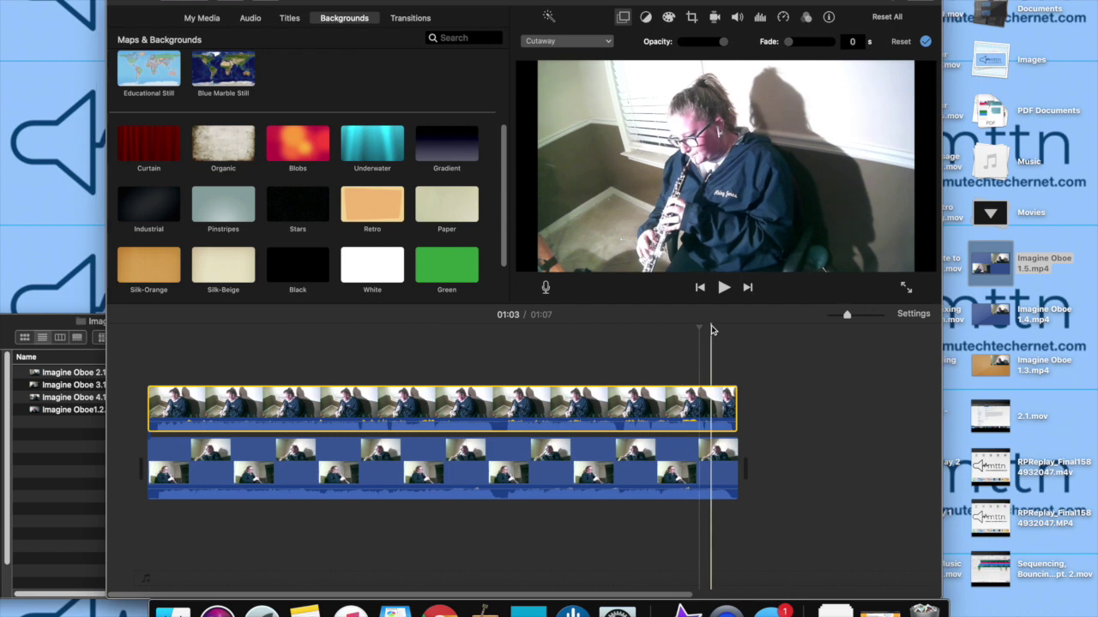
Change the Imagine Oboe 4.1 overlay to Picture in Picture and set its dissolve duration to 0 seconds
left_click(624, 19)
left_click(623, 19)
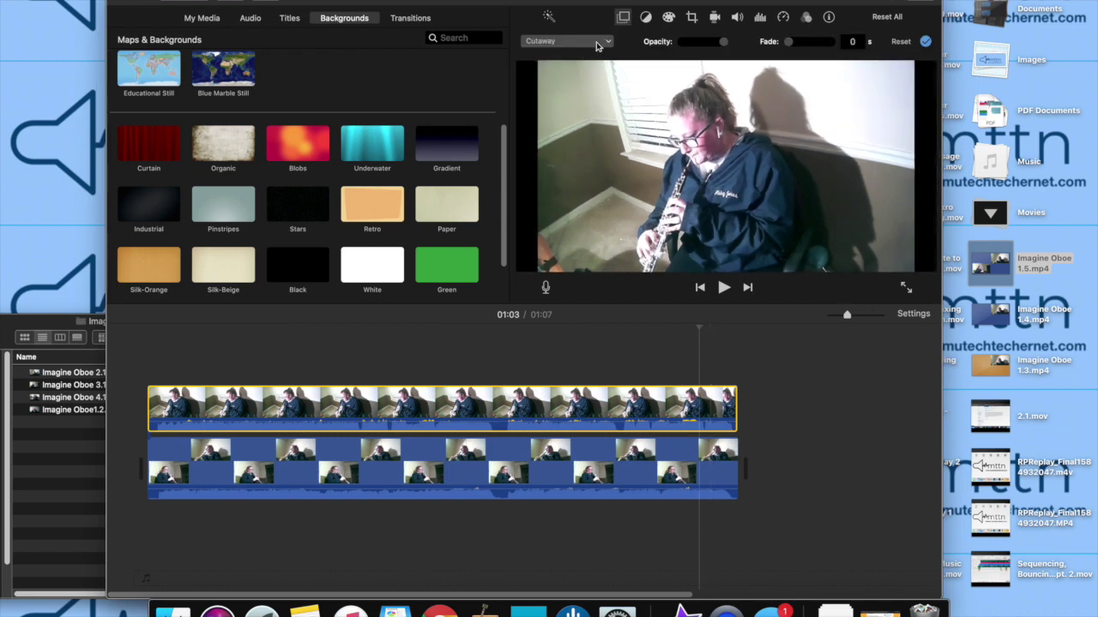
left_click(598, 43)
left_click(582, 86)
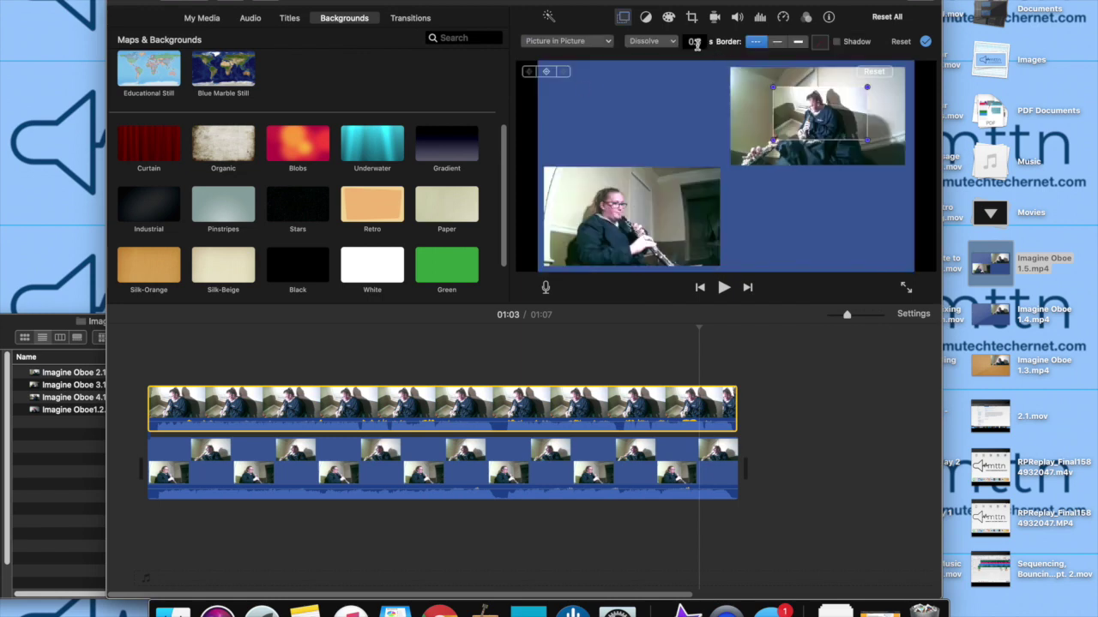
left_click(695, 42)
type("0")
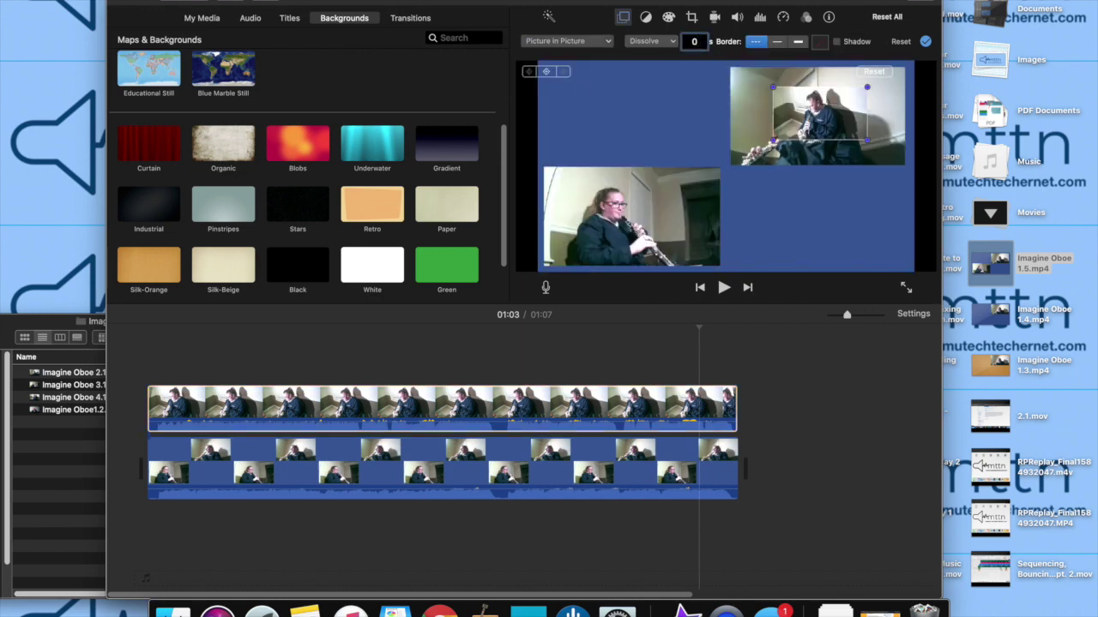
key("Return")
Move the inset oboe clip to the lower-right corner of the video frame and enlarge it to fill that quadrant
left_click_drag(827, 114, 863, 233)
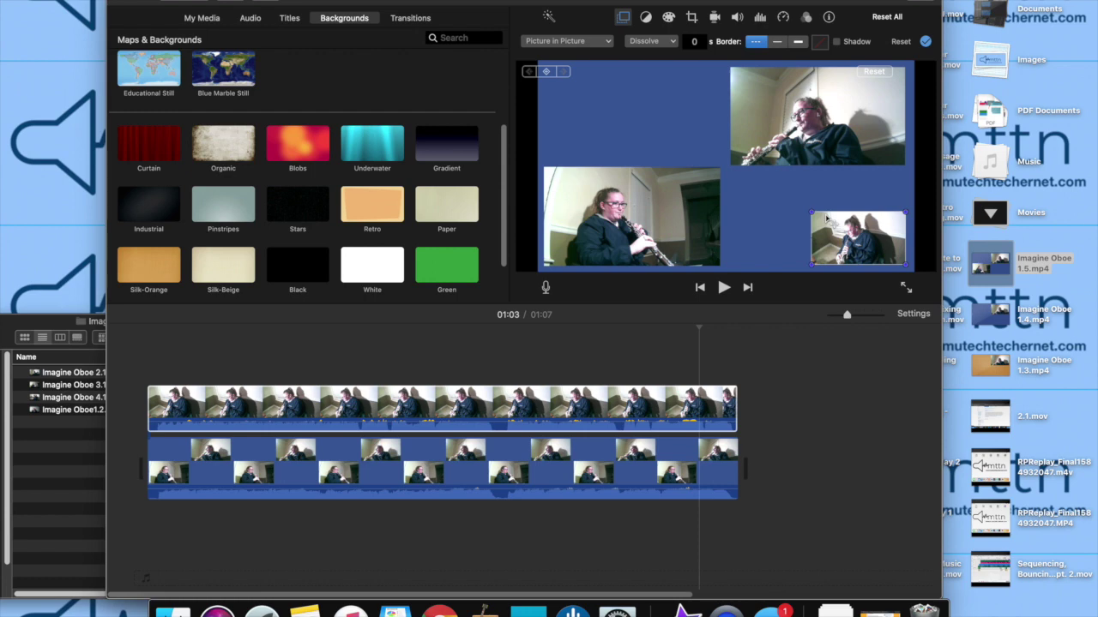
left_click_drag(811, 211, 730, 197)
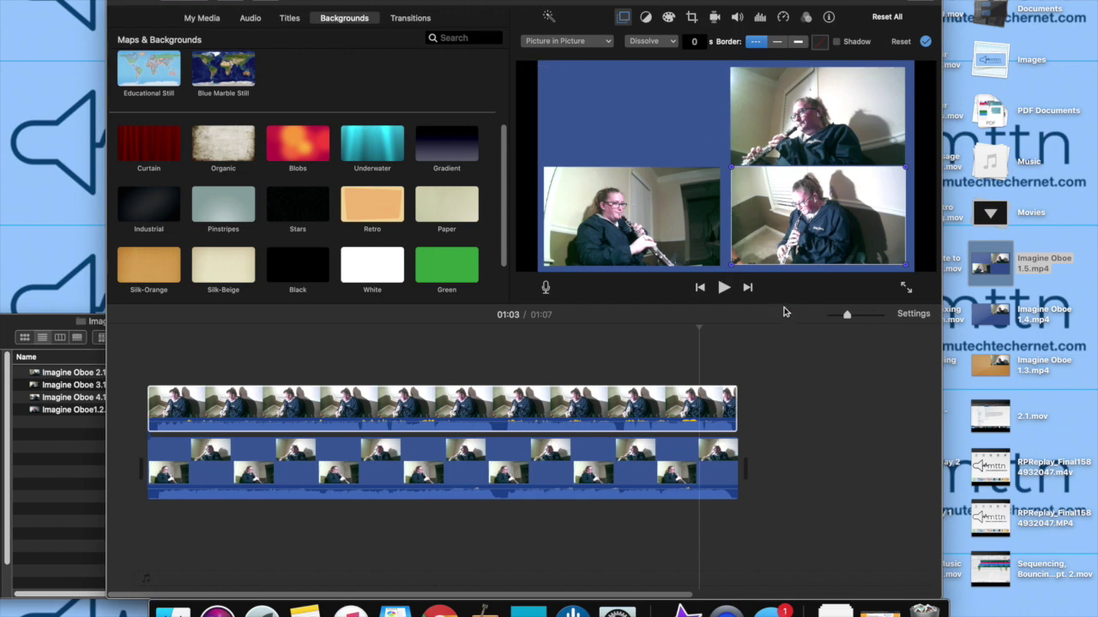
left_click(783, 347)
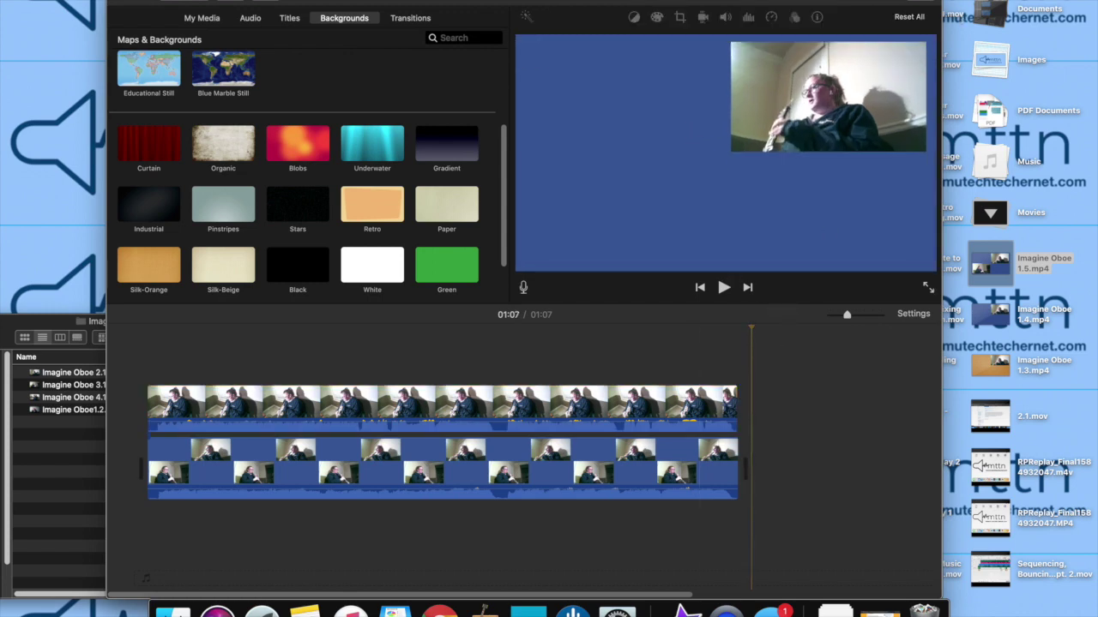
Export the movie as a file named Imagine Oboe 1.6 to the Desktop and dismiss the export notification
left_click(922, 2)
left_click(1003, 83)
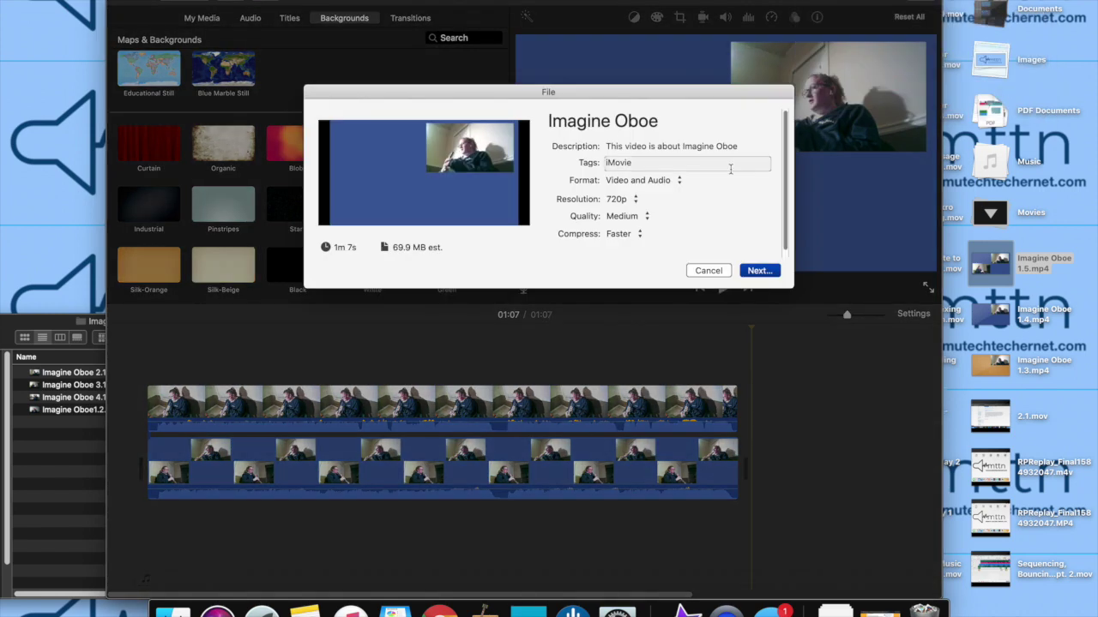
left_click(759, 271)
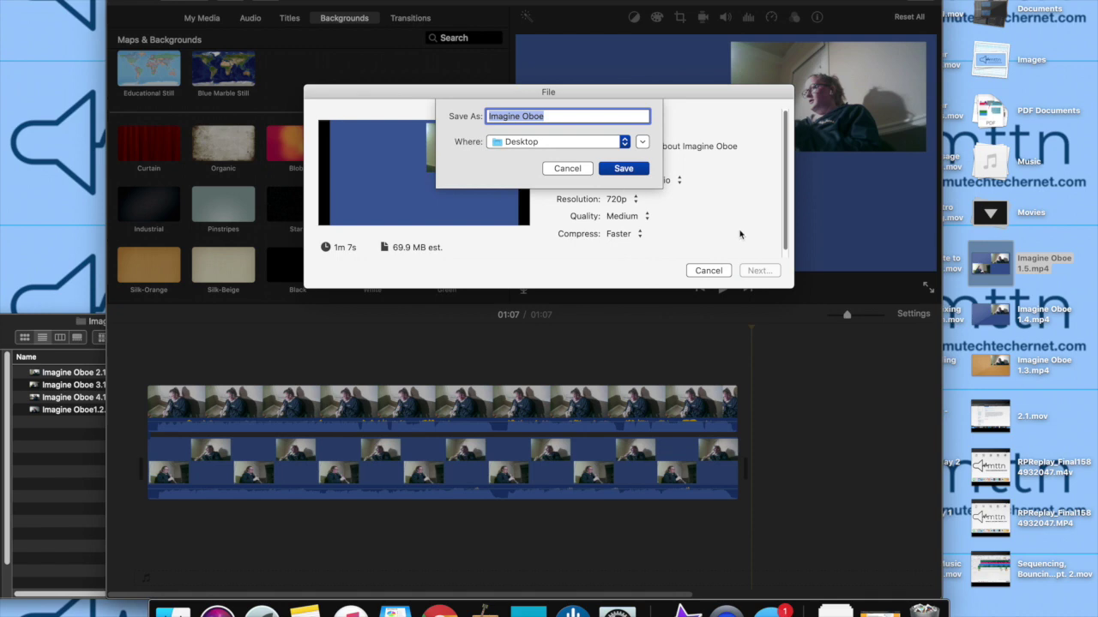
left_click(616, 119)
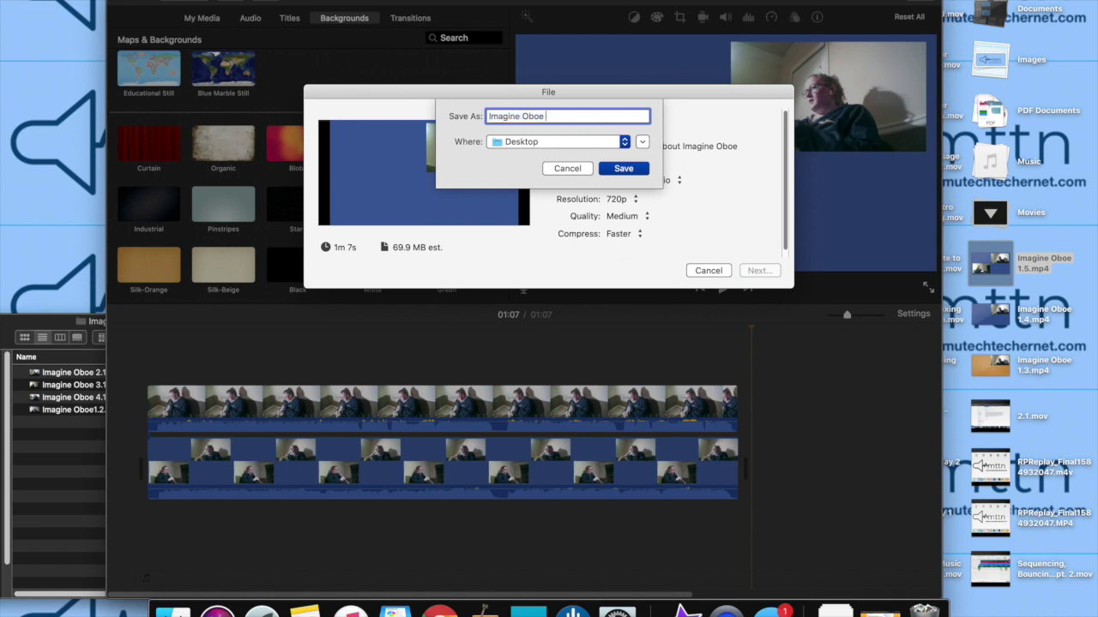
key("Return")
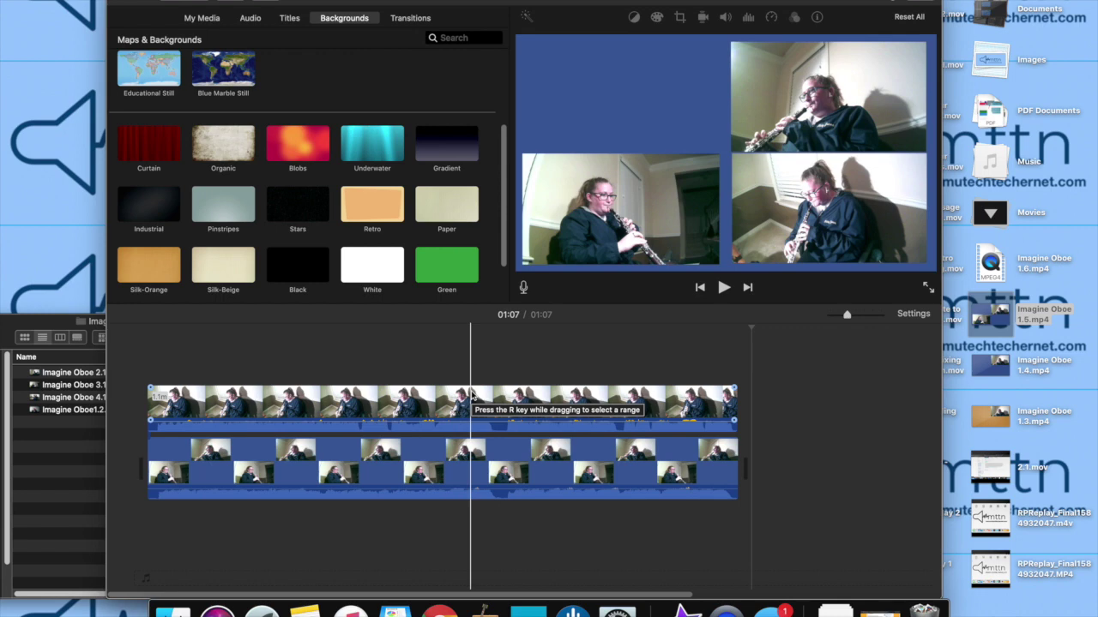
left_click(287, 472)
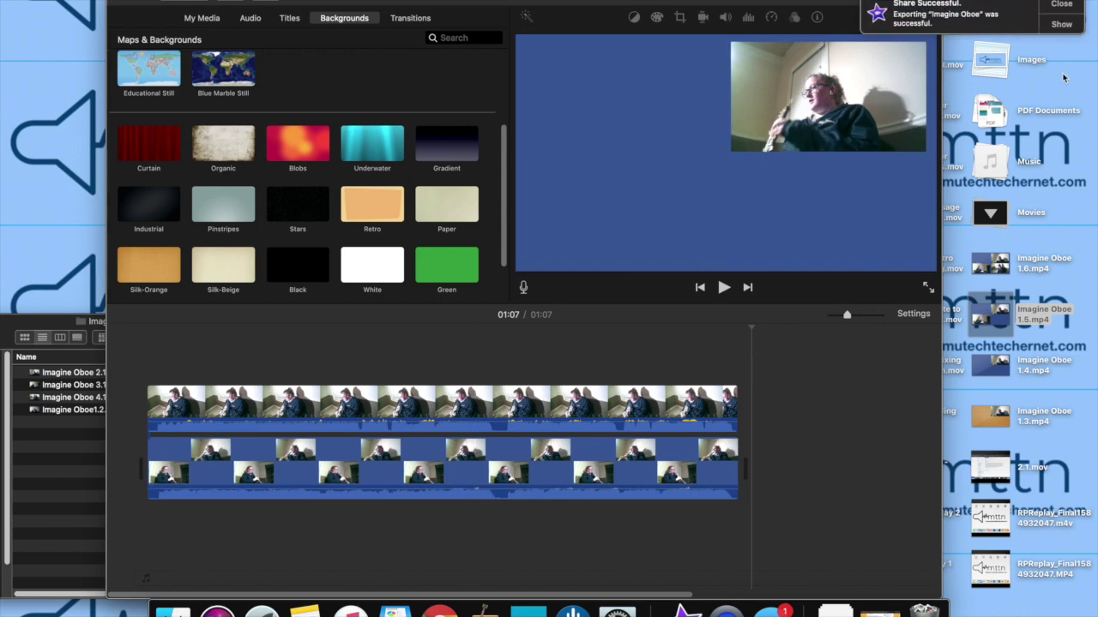
left_click(1061, 5)
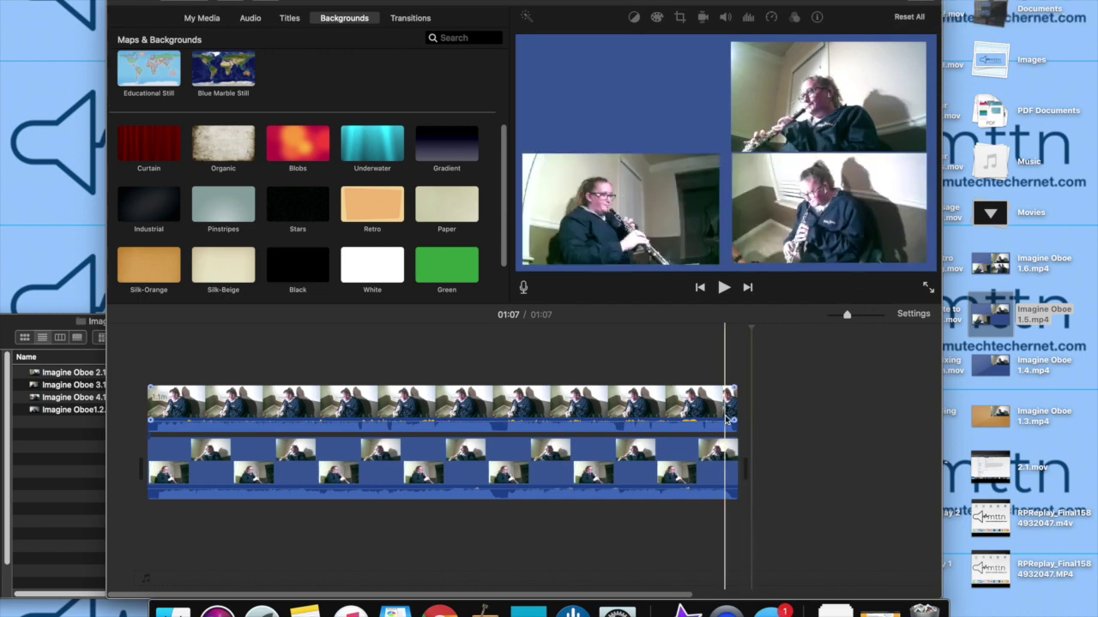
Delete the Imagine Oboe 4.1 overlay clip and the base video clip from the timeline
left_click(623, 403)
left_click(615, 417)
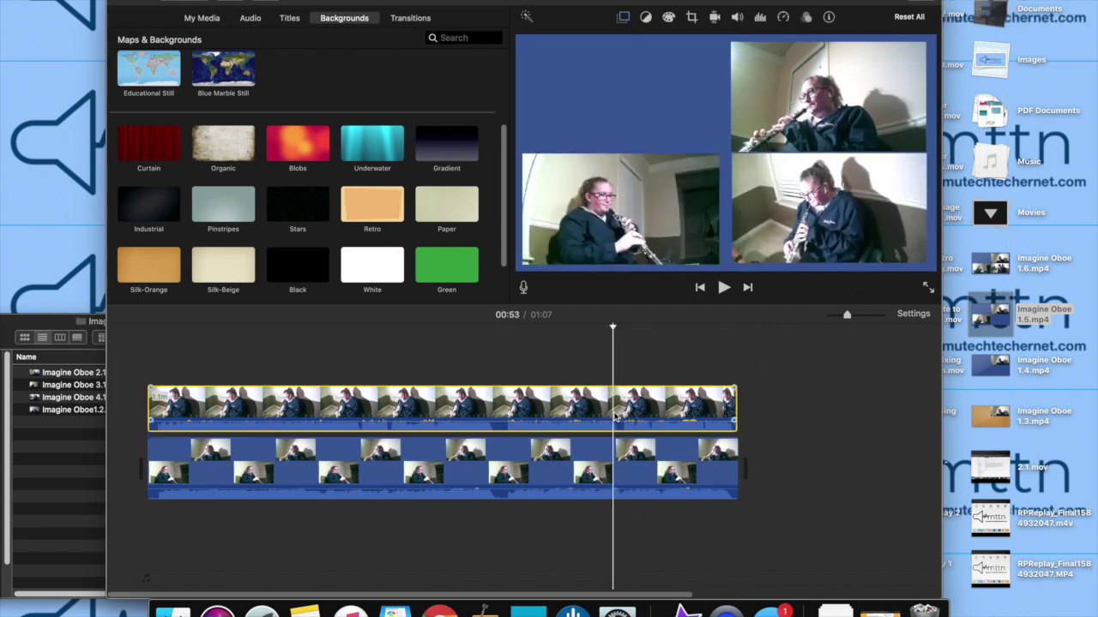
key("Delete")
left_click(599, 461)
key("Delete")
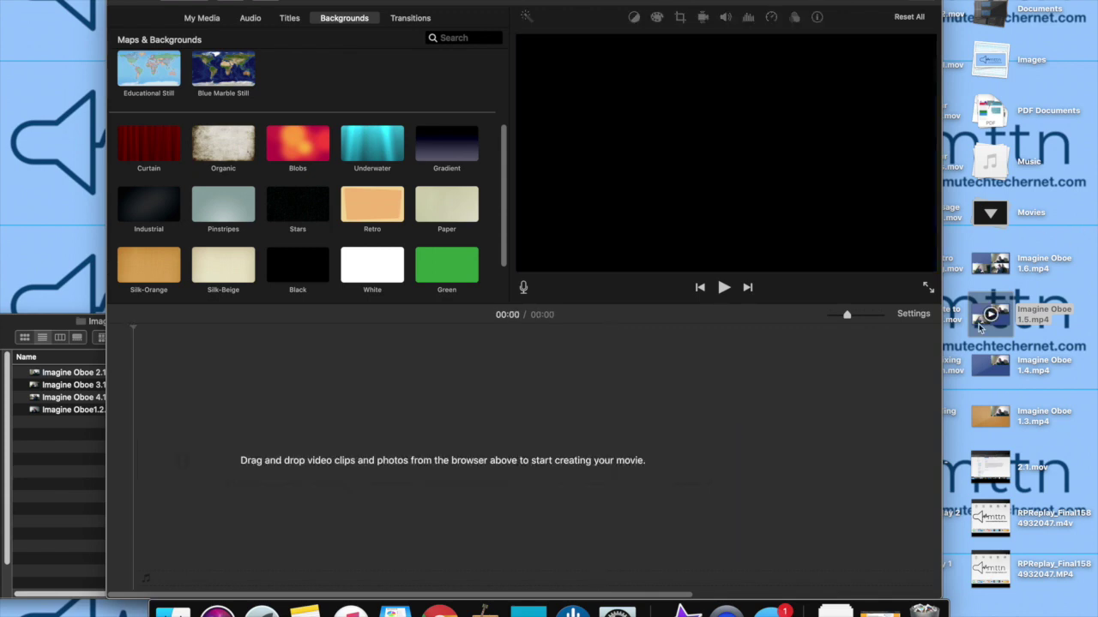
Add Imagine Oboe 1.6.mp4 from the desktop to the timeline and overlay Imagine Oboe1.2.mov above it, aligned with its start
left_click_drag(1005, 273, 147, 468)
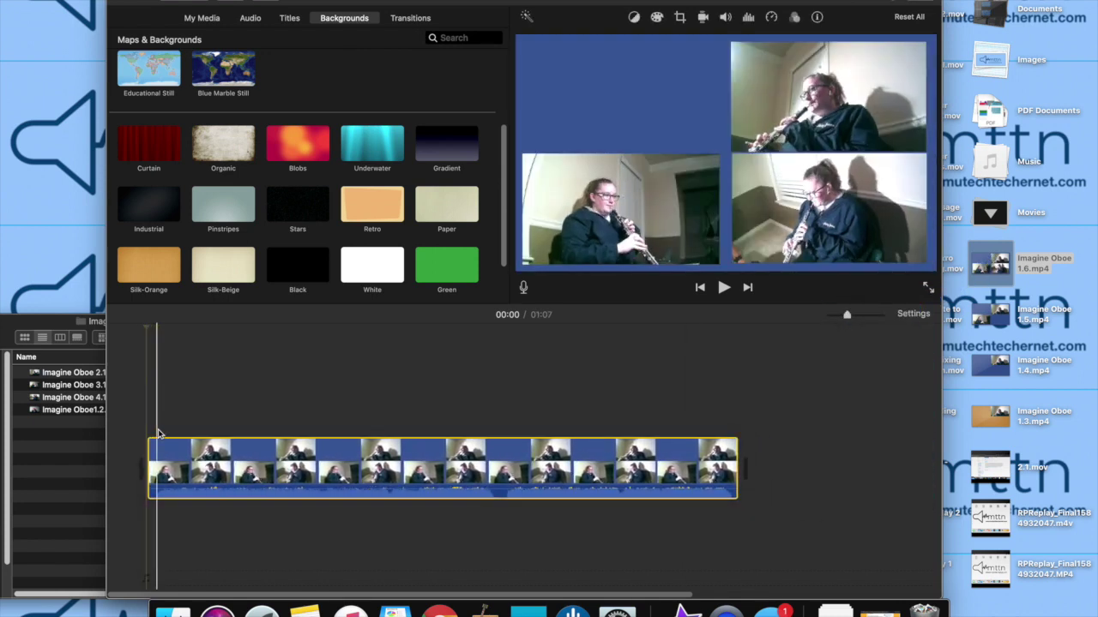
left_click(59, 443)
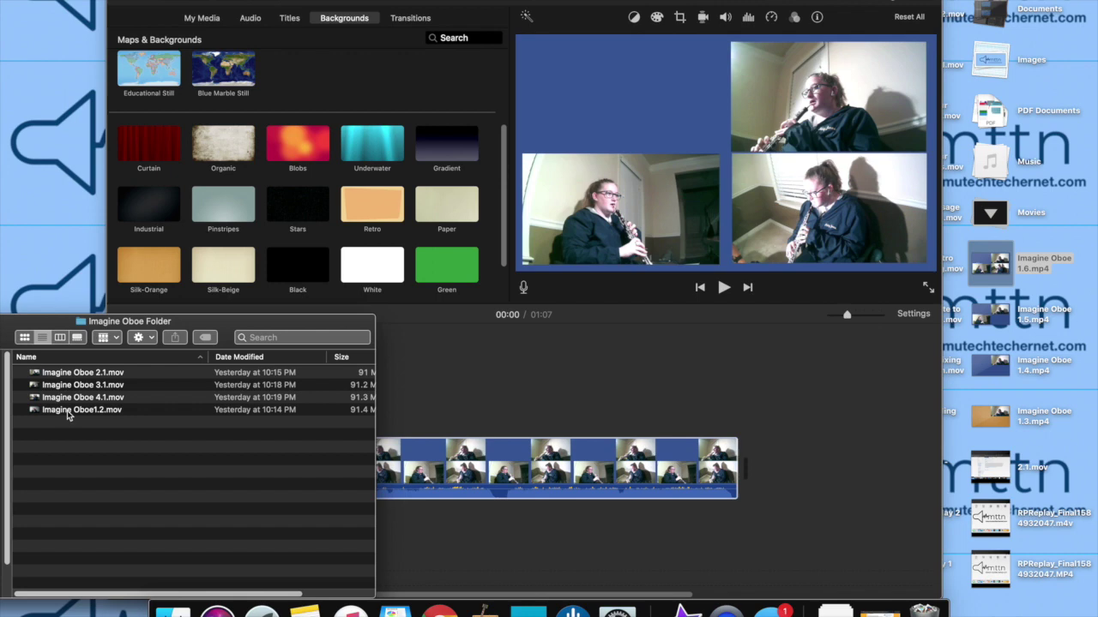
left_click_drag(64, 415, 396, 381)
left_click(450, 346)
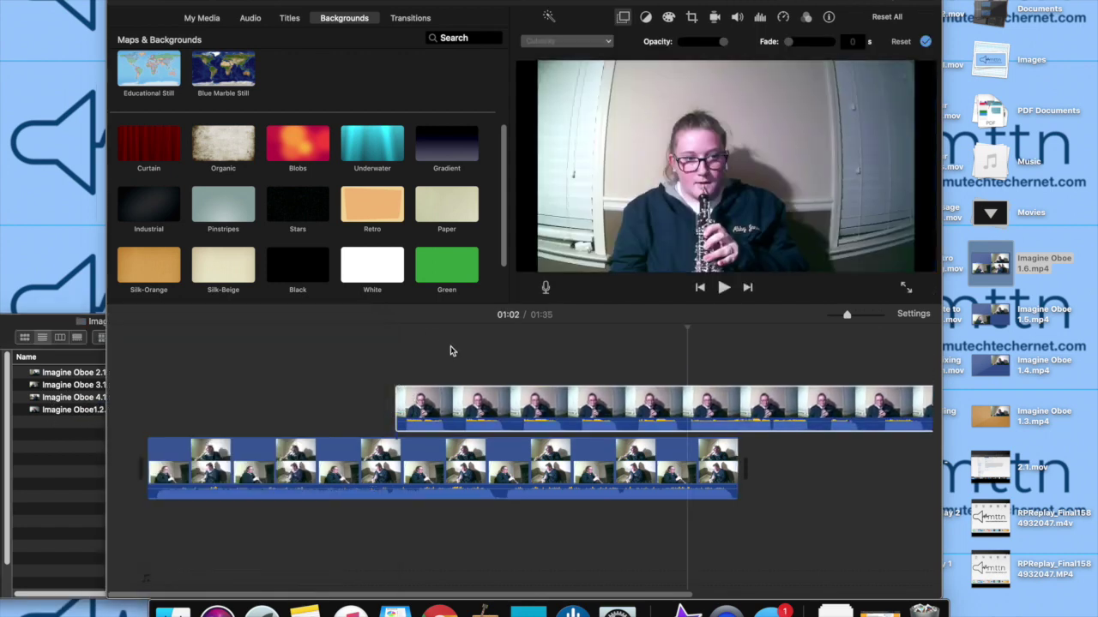
left_click_drag(508, 391, 262, 392)
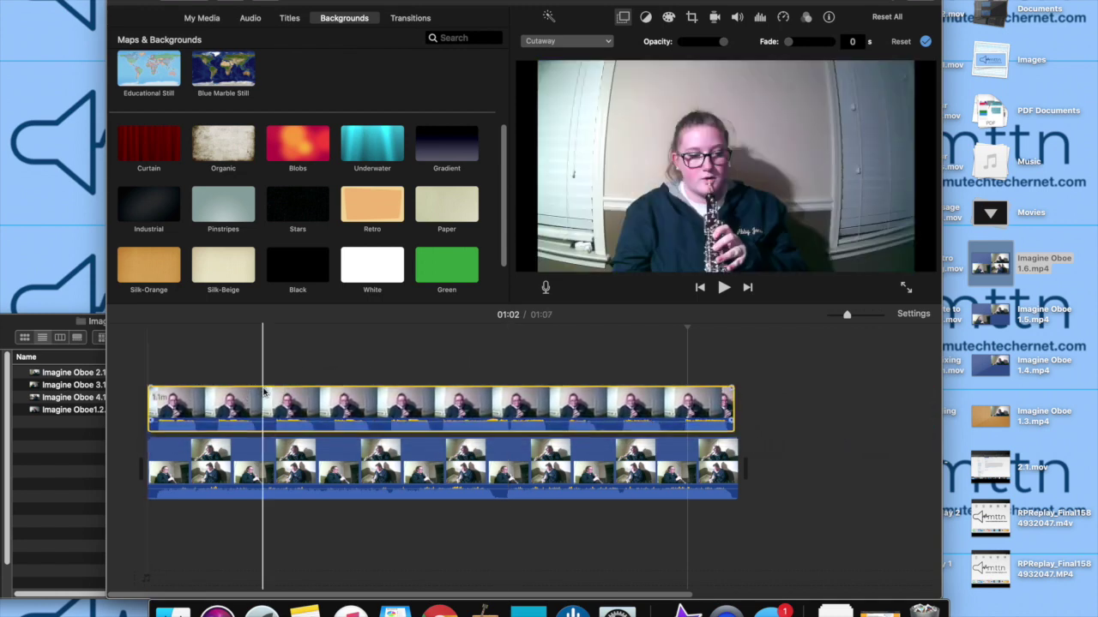
Lower the volume of the overlaid Imagine Oboe1.2 clip to 65%
left_click_drag(847, 319, 874, 318)
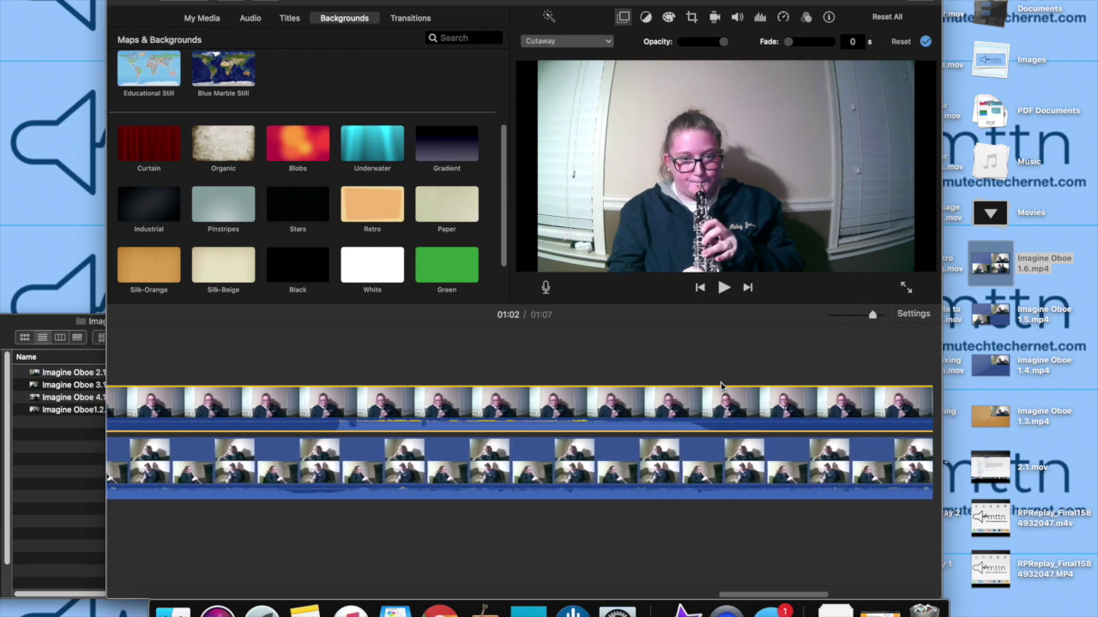
scroll(720, 386, "left", 5)
scroll(720, 385, "left", 5)
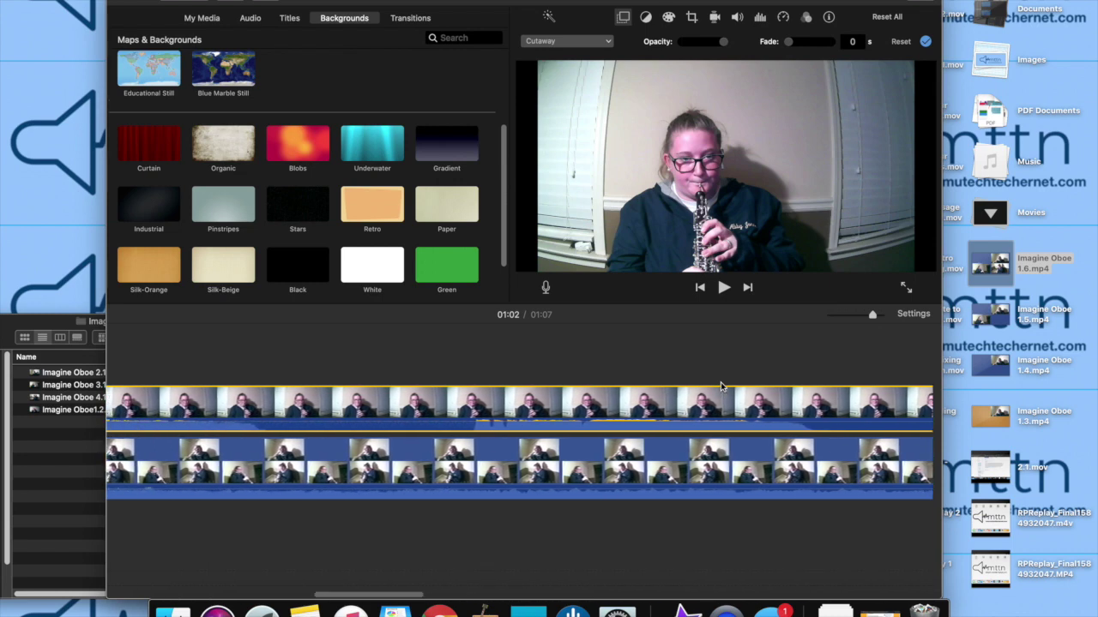
scroll(721, 385, "left", 5)
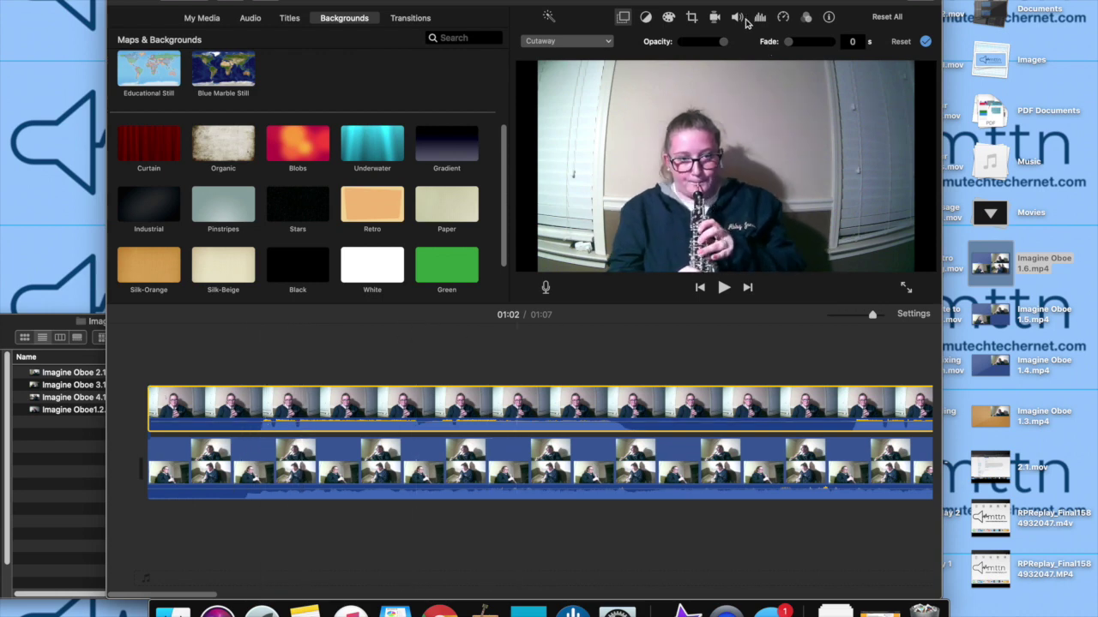
left_click(737, 18)
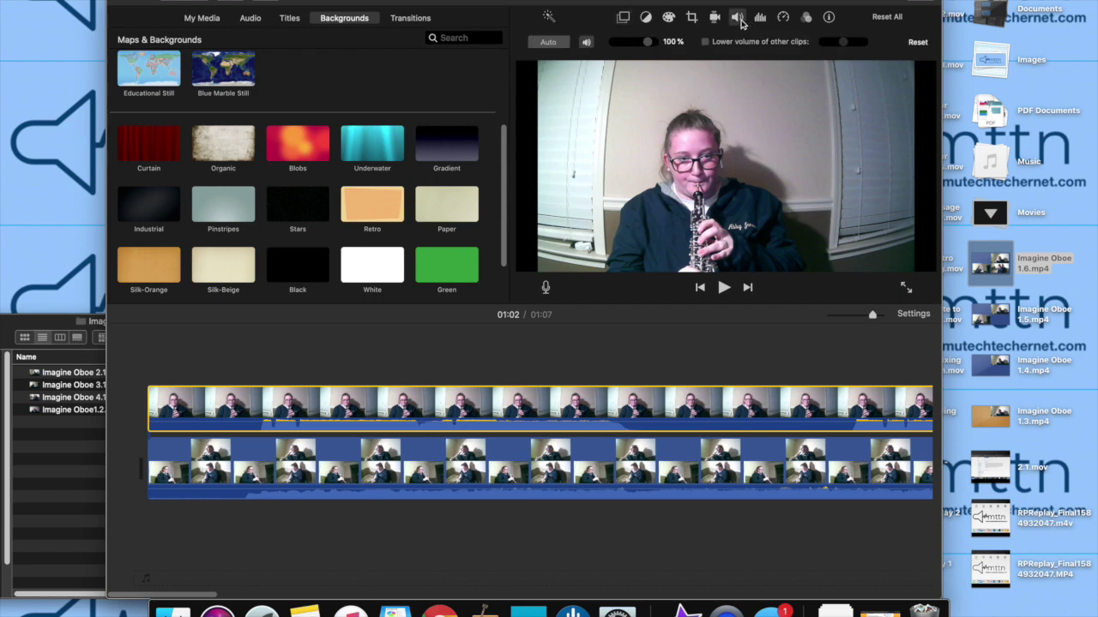
left_click_drag(647, 46, 634, 47)
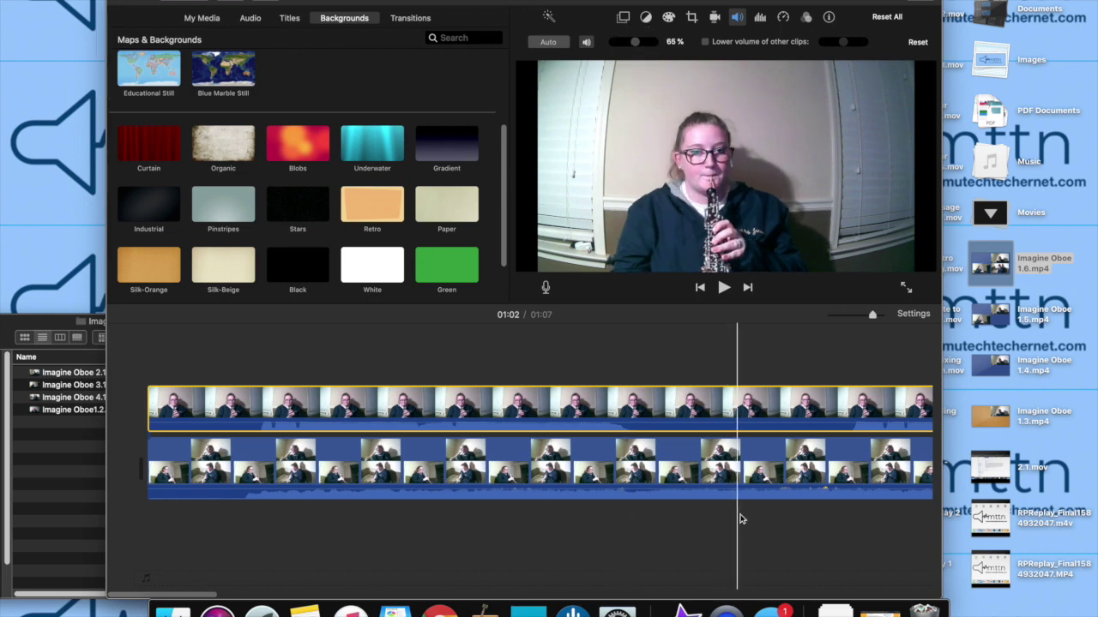
Set the volume of the base Imagine Oboe 1.6 clip in the timeline to 60%
scroll(737, 524, "right", 5)
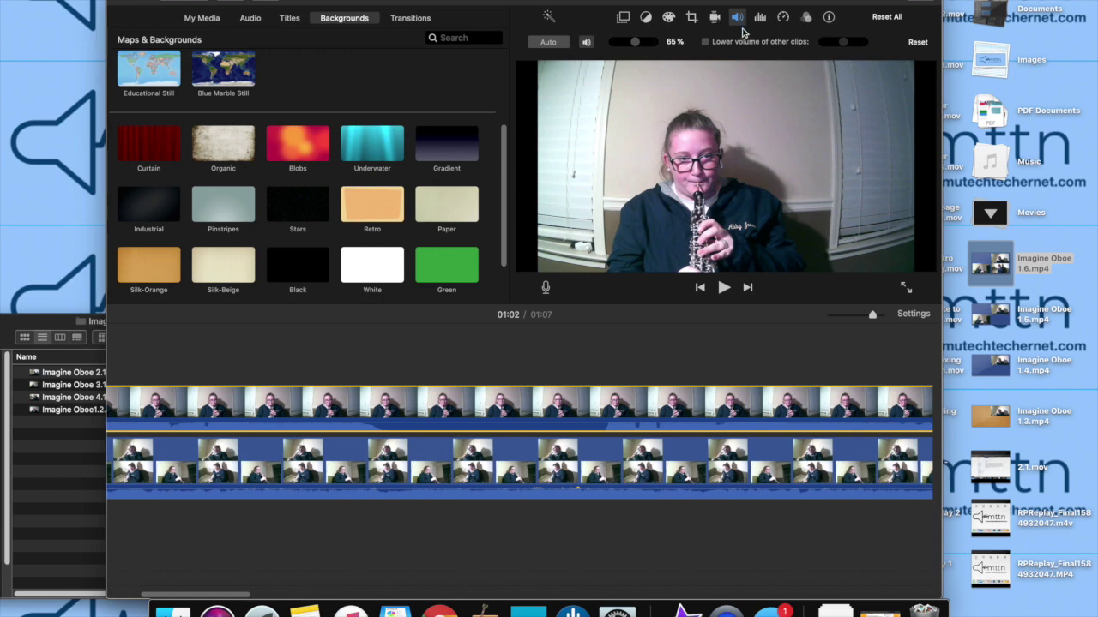
left_click(527, 471)
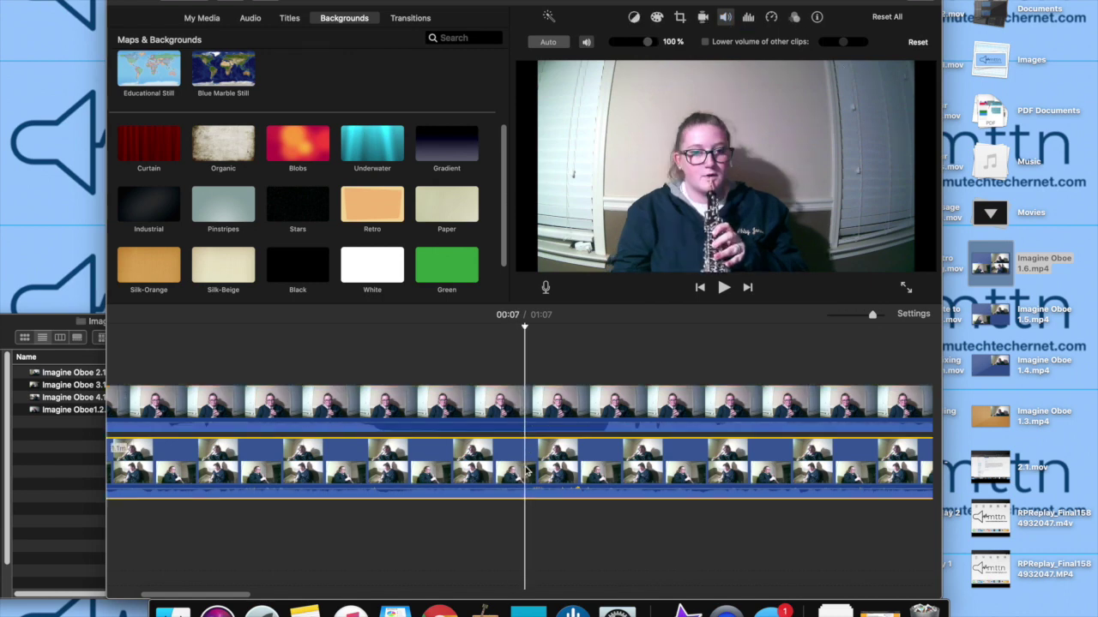
left_click(649, 45)
left_click_drag(649, 45, 635, 45)
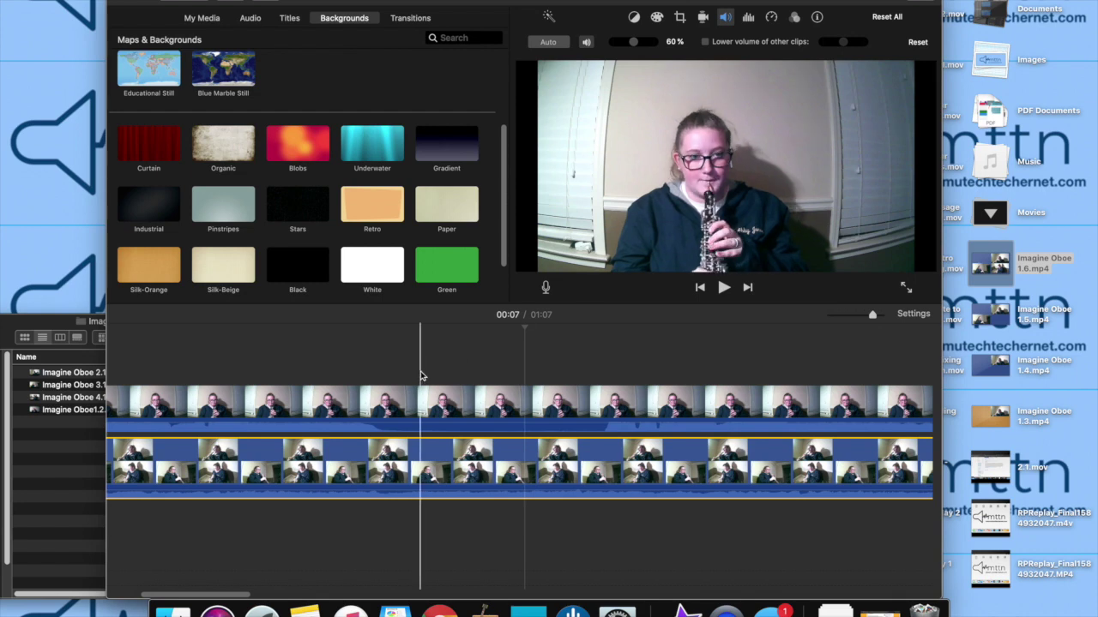
Play the first few seconds of the movie from its start to check the audio balance, and stop playback
scroll(421, 375, "left", 5)
left_click(127, 343)
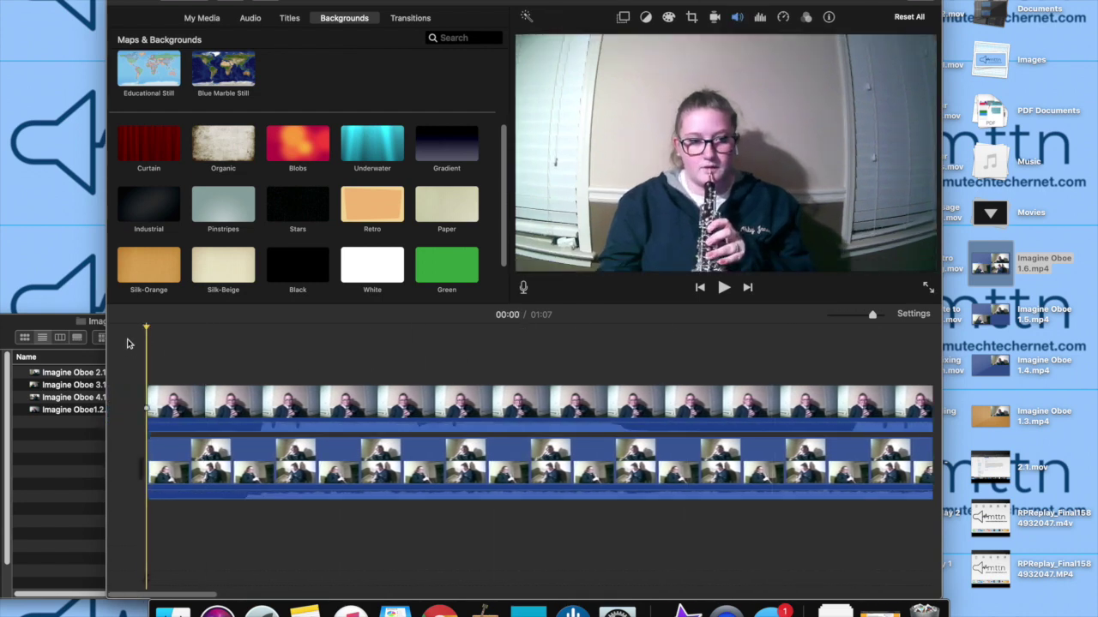
key("\\")
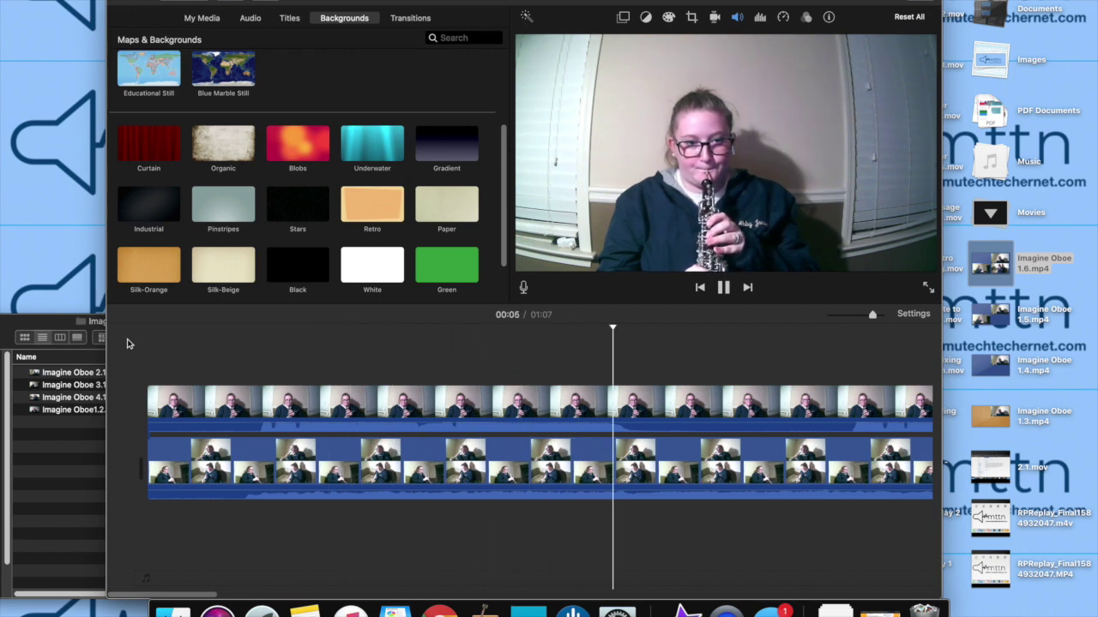
key("space")
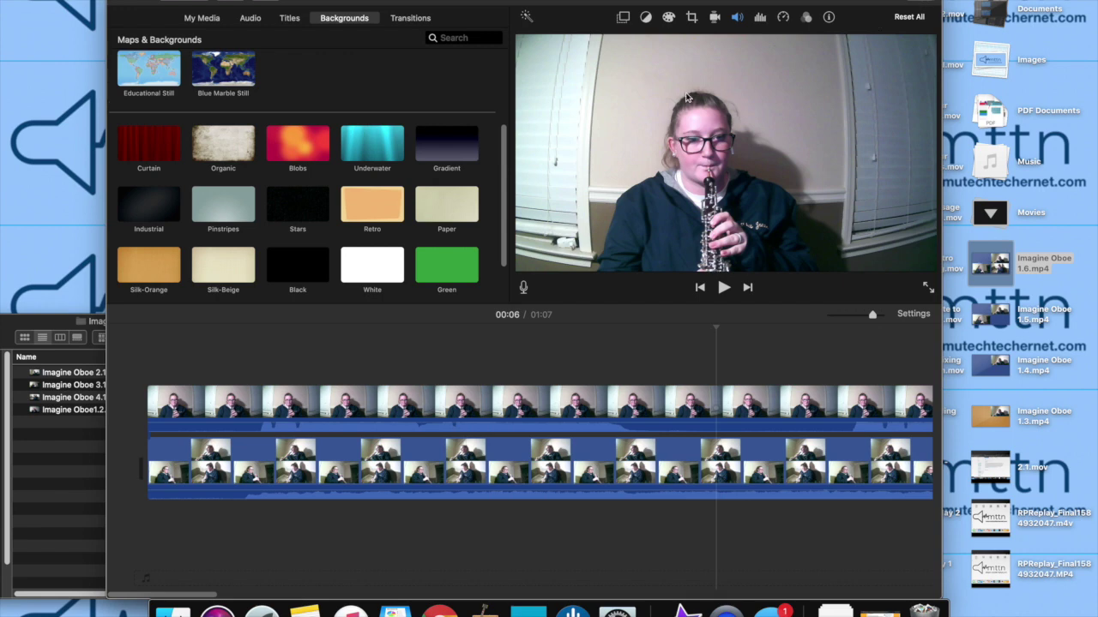
Change the upper clip's overlay mode from Cutaway to Picture in Picture with a dissolve of 0 seconds
left_click(495, 403)
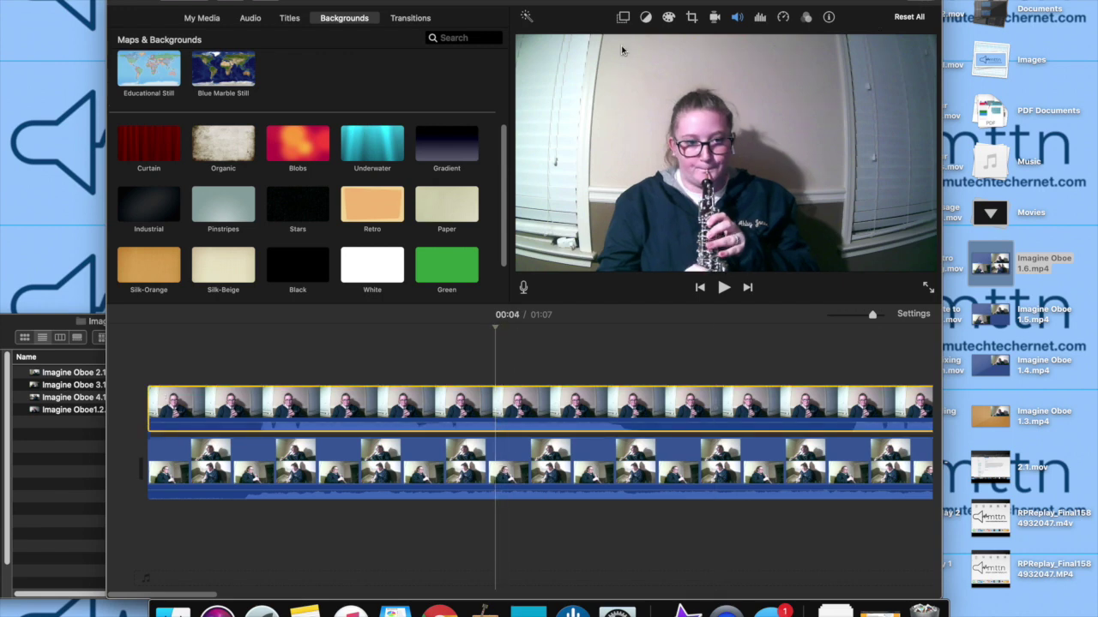
left_click(624, 18)
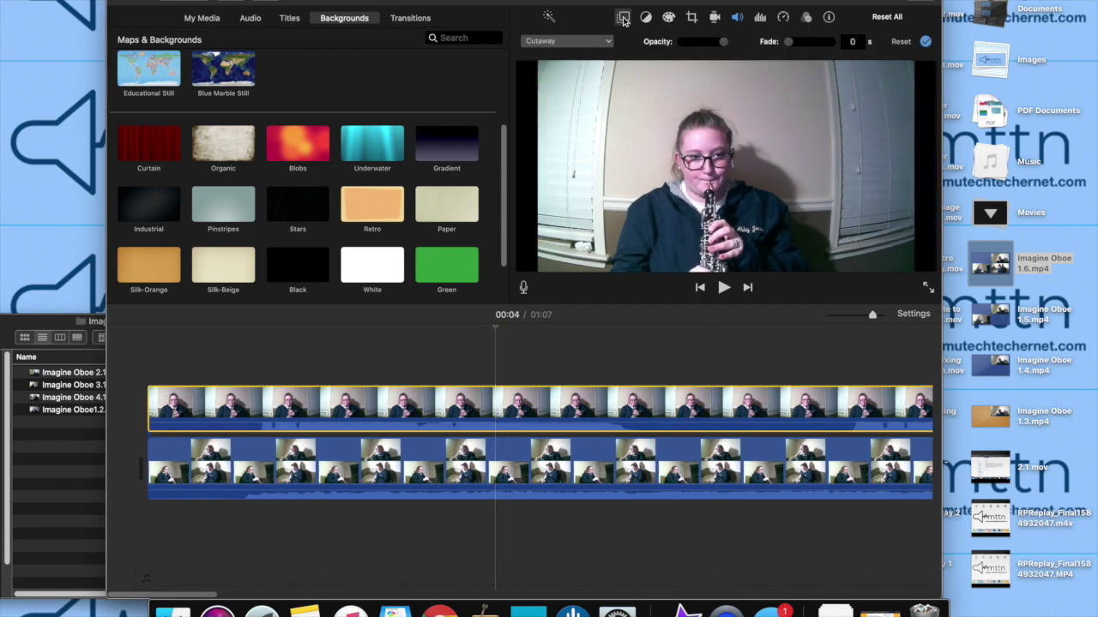
left_click(584, 45)
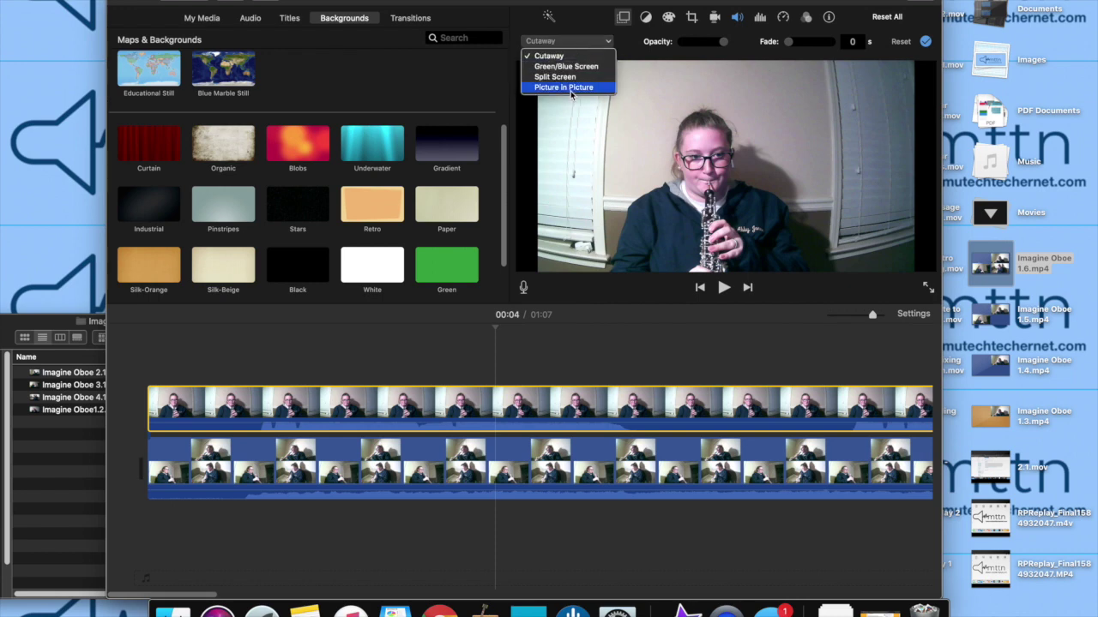
left_click(570, 87)
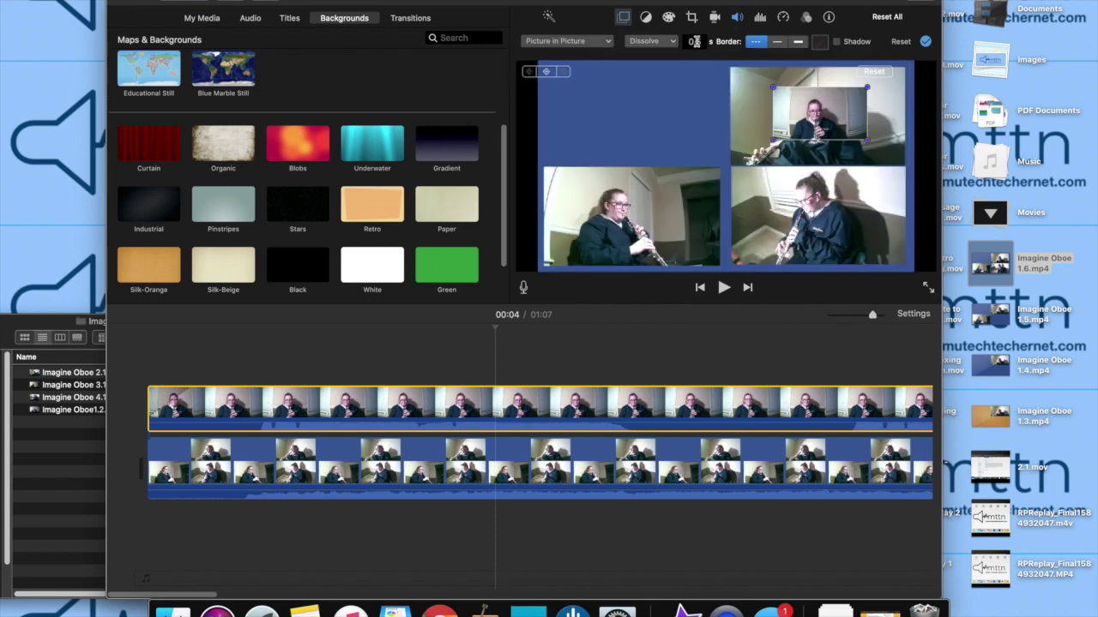
left_click(694, 41)
type("0")
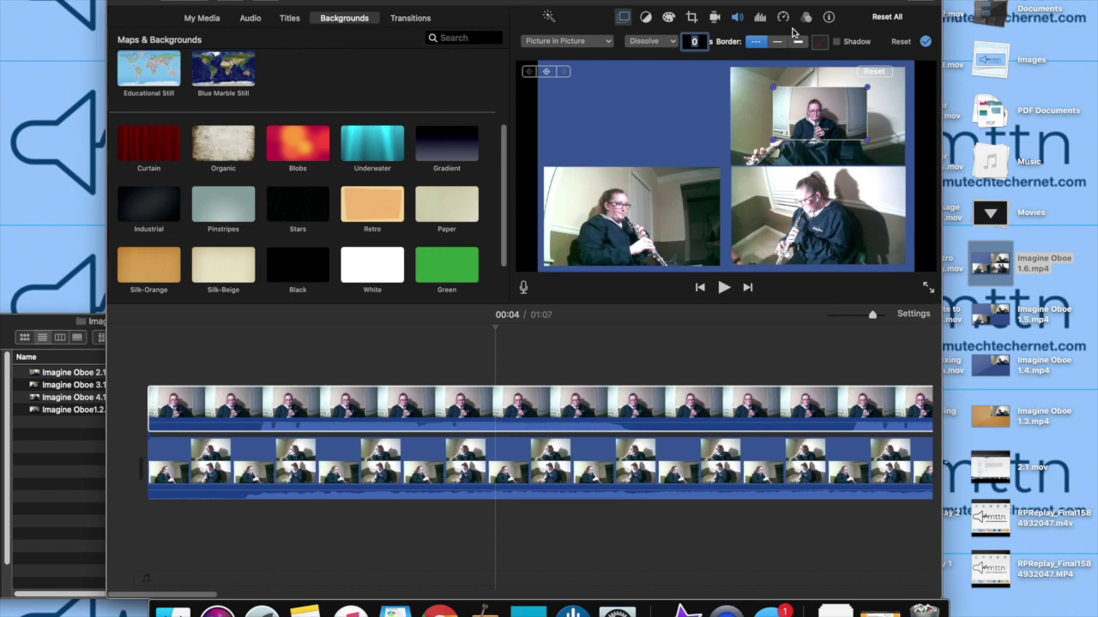
Move the inset oboe clip to the upper-left corner of the video frame and enlarge it to fill the empty quadrant
left_click_drag(784, 122, 555, 99)
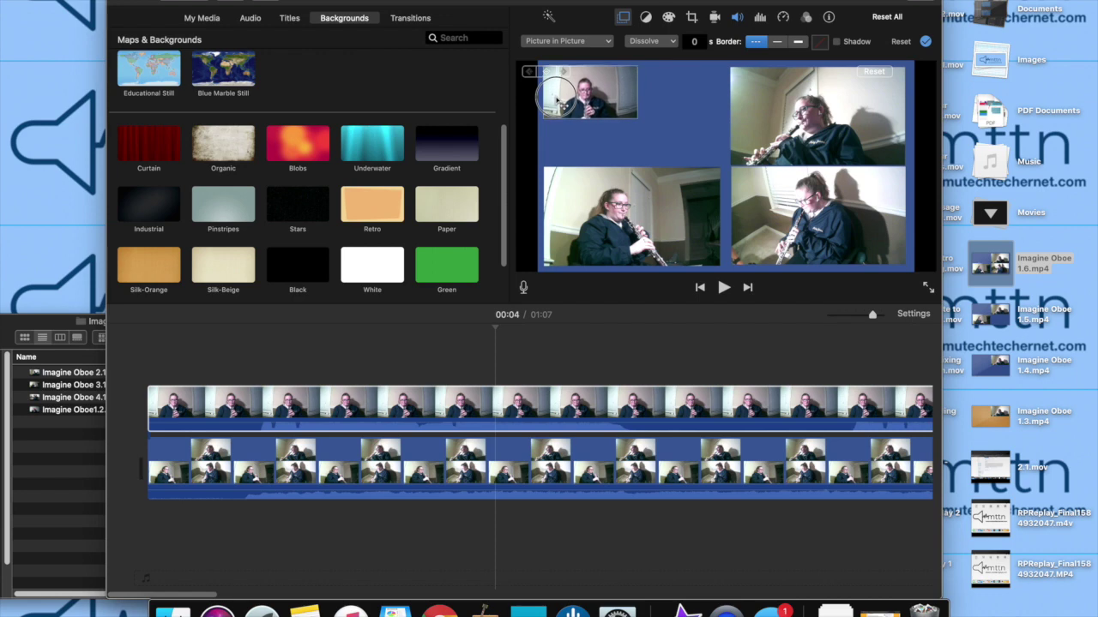
left_click_drag(636, 118, 718, 165)
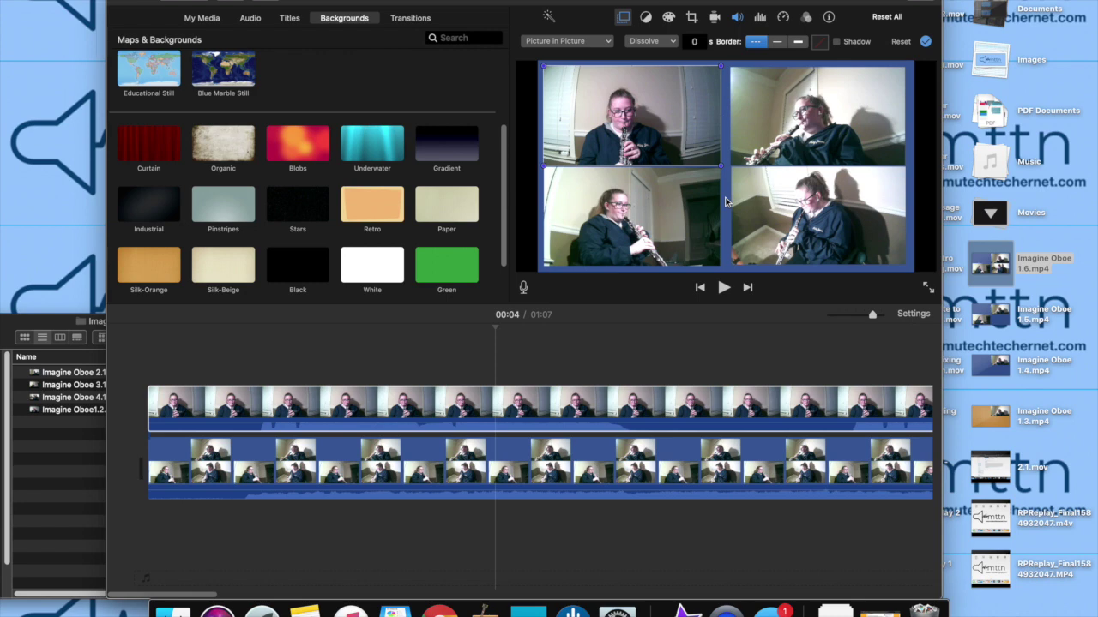
Export the movie to the Desktop as a file named Imagine Oboe Final Cut and dismiss the export notification
left_click(924, 2)
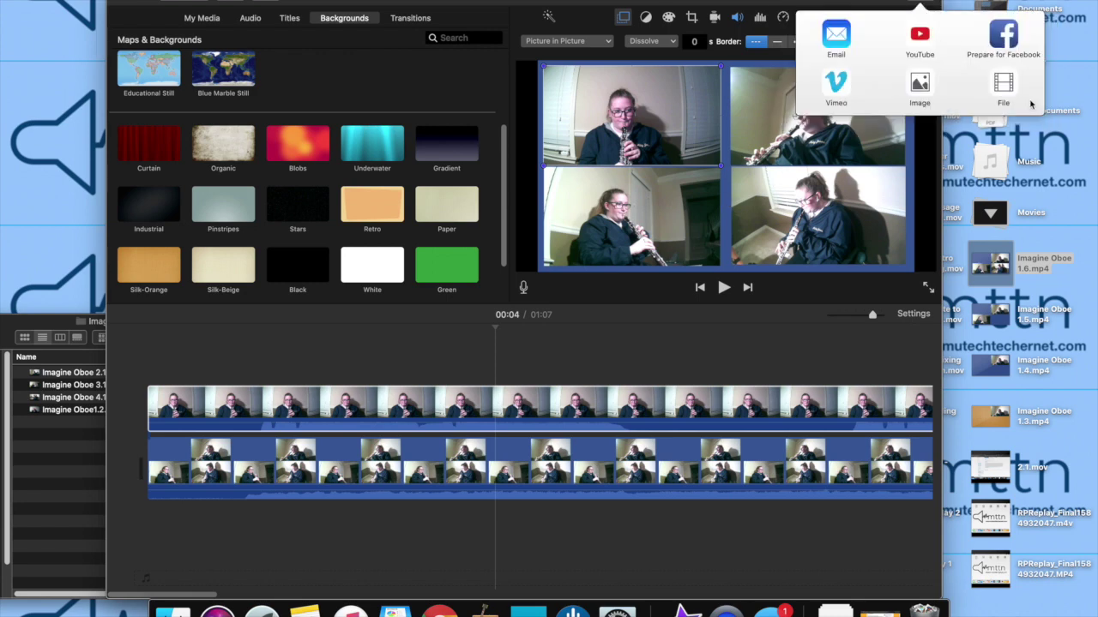
left_click(1002, 86)
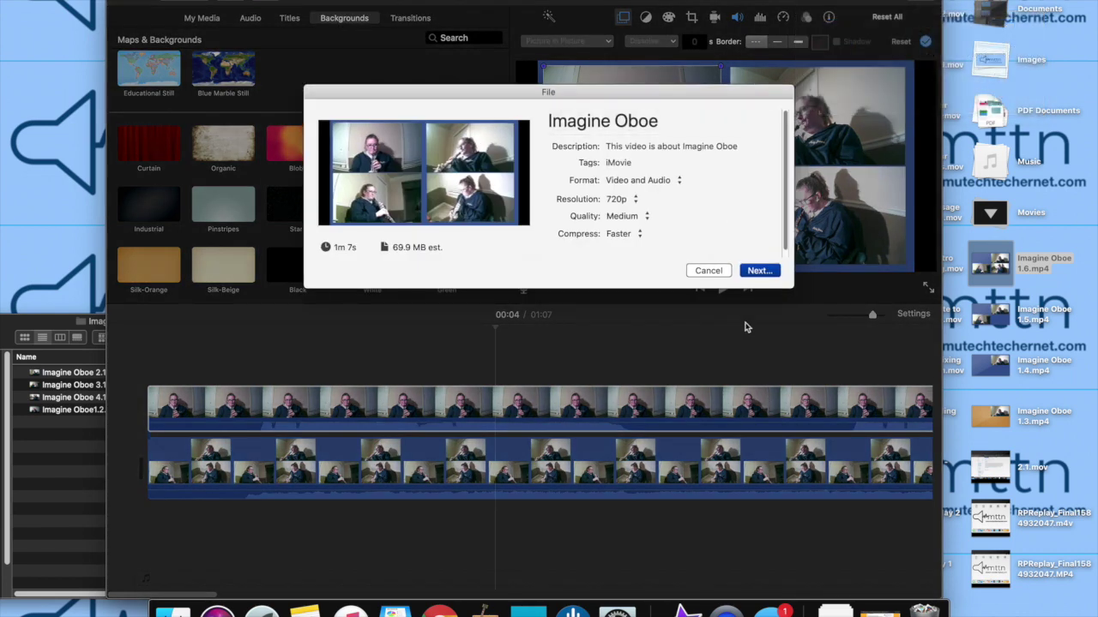
left_click(759, 271)
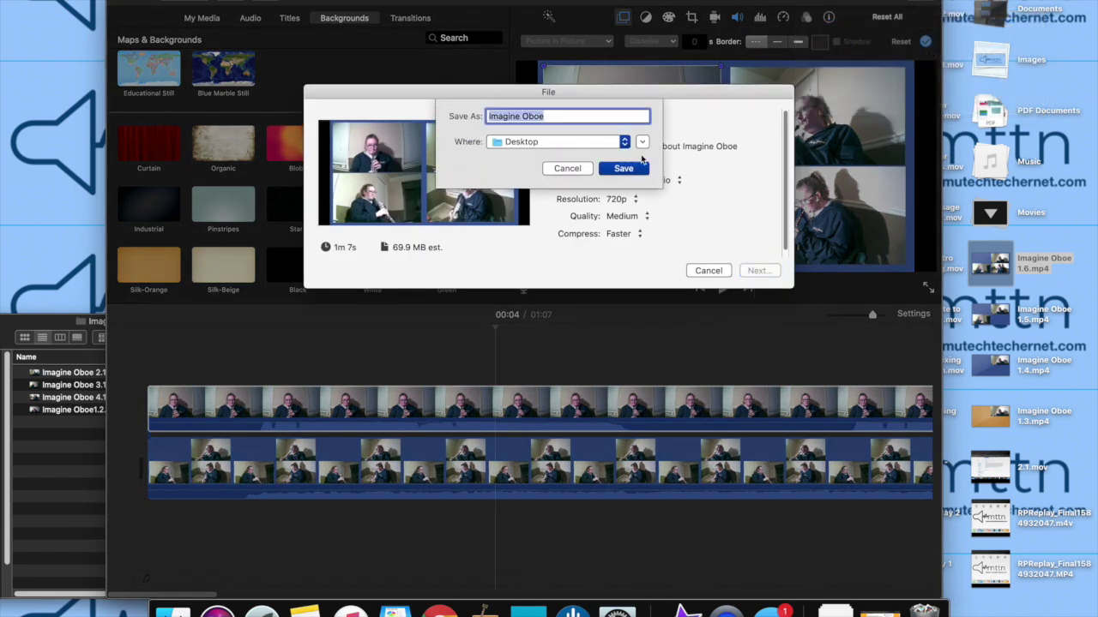
left_click(567, 115)
type("Fin")
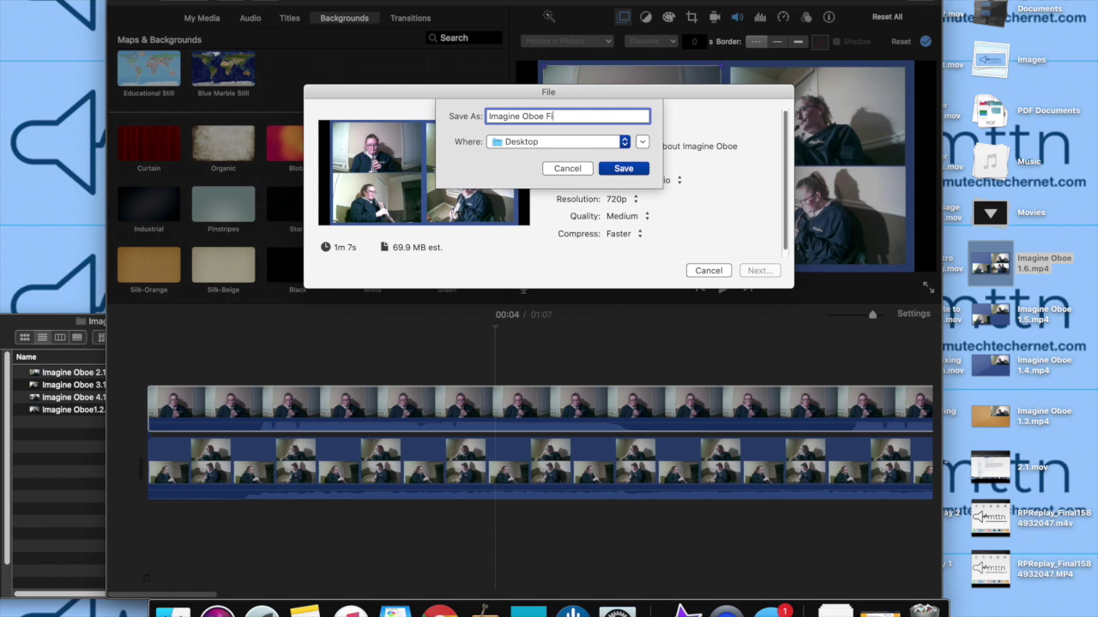
type("al Cut")
key("Return")
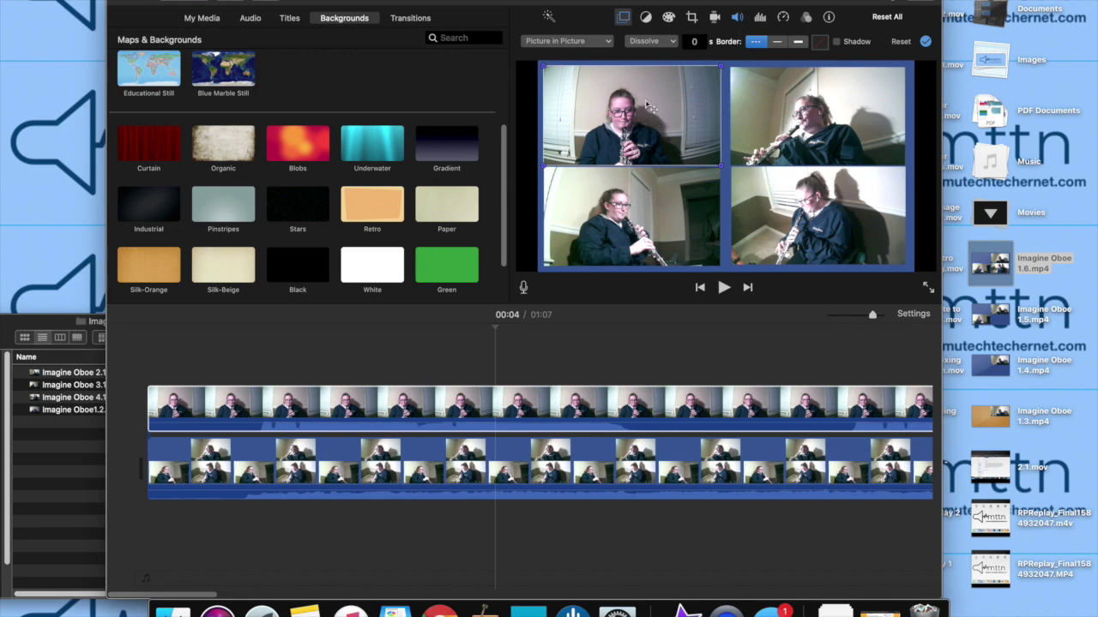
mouse_move(667, 108)
left_mouse_down()
mouse_move(751, 145)
mouse_move(770, 125)
mouse_move(703, 148)
mouse_move(712, 108)
mouse_move(676, 108)
left_mouse_up()
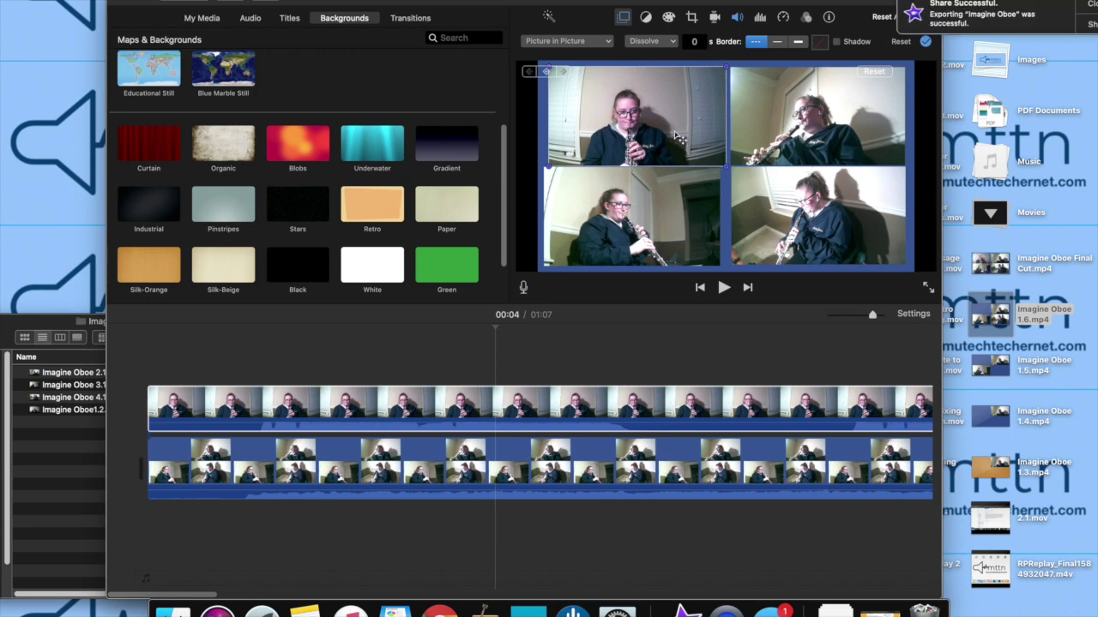
left_click(1062, 5)
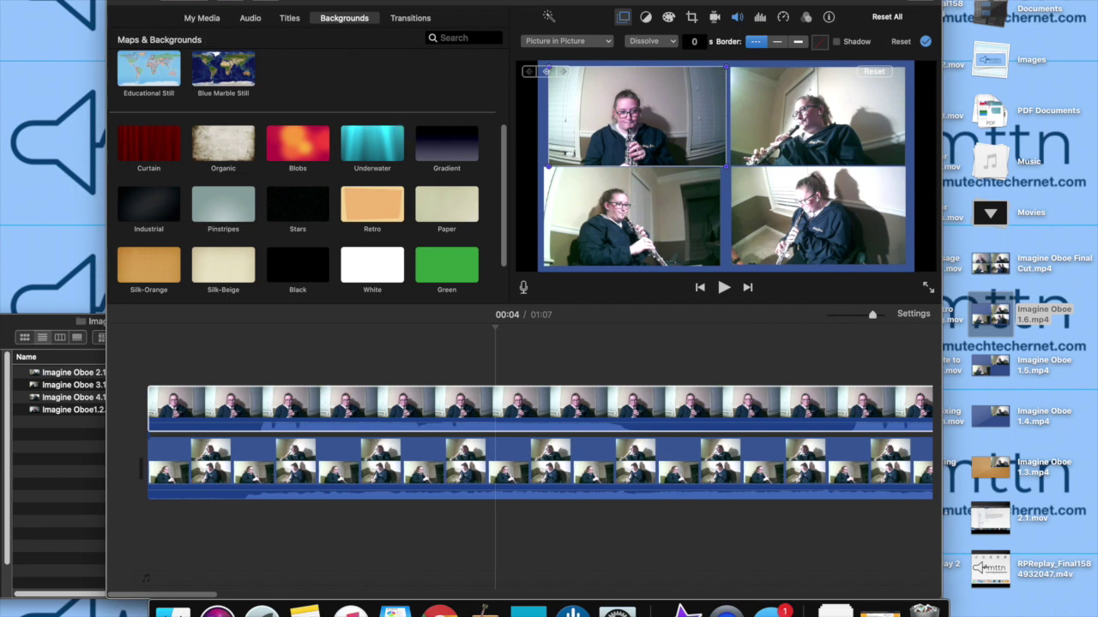
Hide iMovie and open Imagine Oboe Final Cut.mp4 from the desktop in QuickTime Player at full screen
left_click(42, 0)
left_click(98, 121)
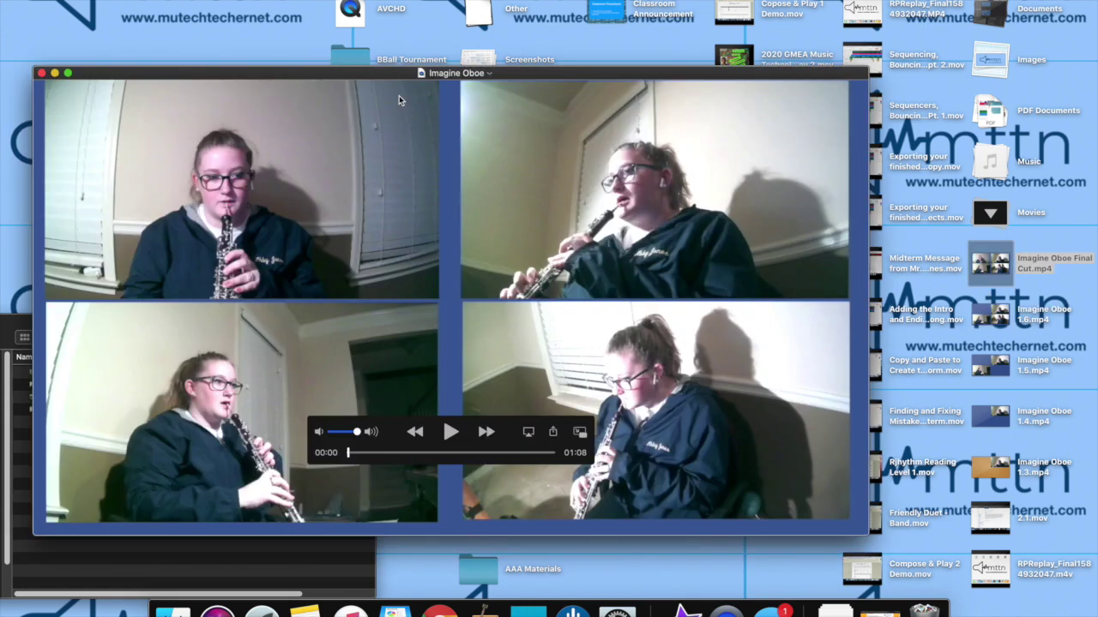
left_click(68, 74)
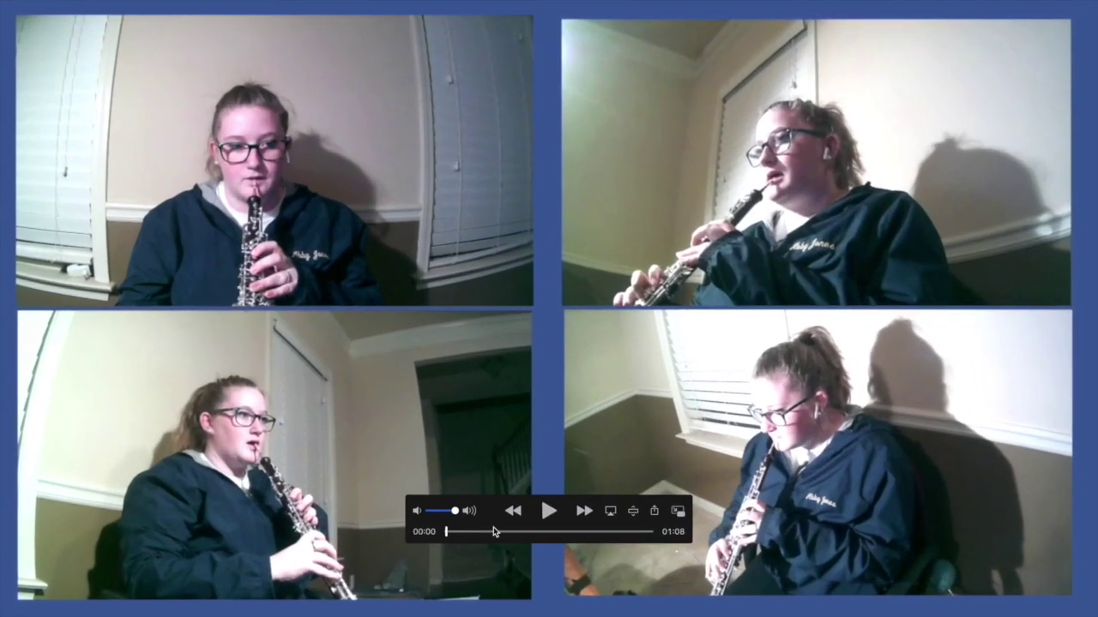
Turn the player's volume all the way down, play the opening of the finished video and pause it
left_click_drag(455, 511, 429, 511)
left_click(546, 512)
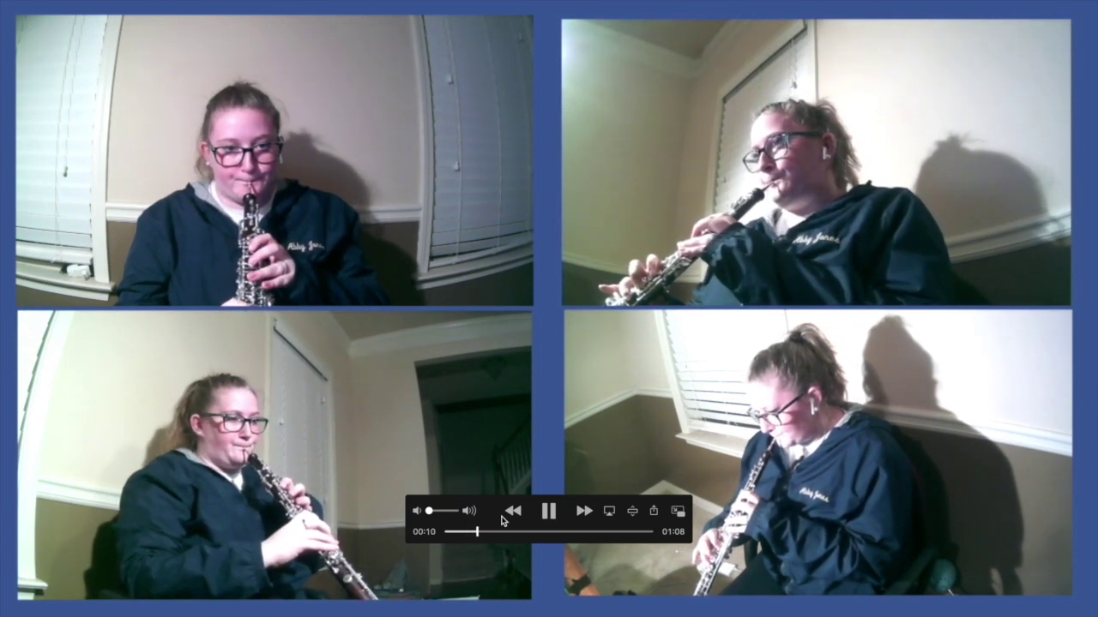
mouse_move(430, 510)
left_mouse_down()
mouse_move(454, 517)
mouse_move(429, 517)
left_mouse_up()
left_click(548, 512)
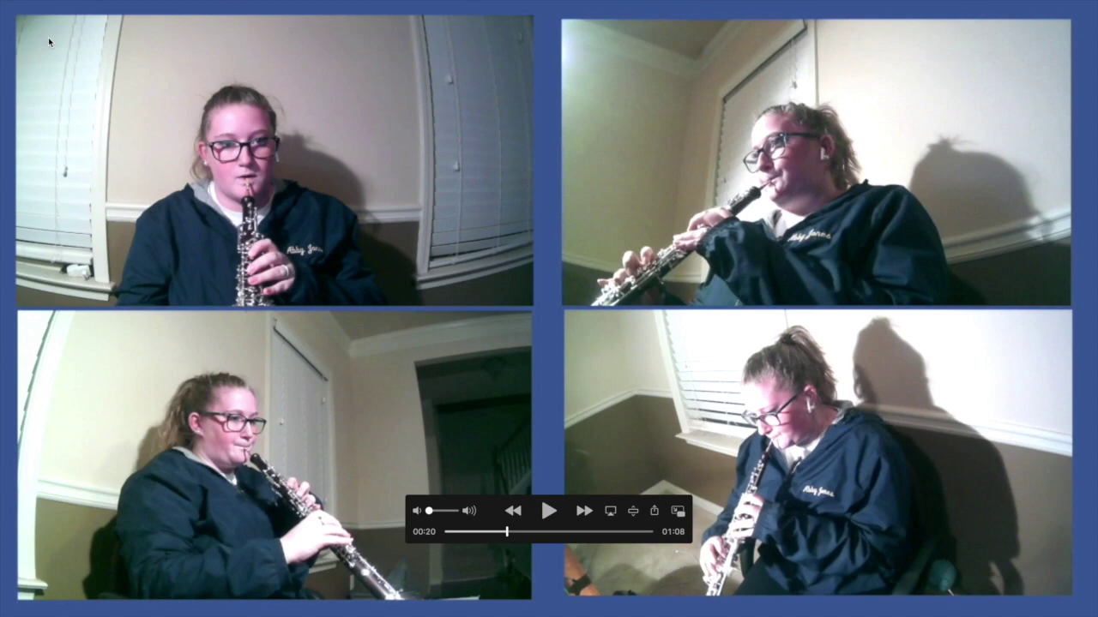
Exit full screen, move the video window to the upper-right of the desktop and enlarge it
key("Escape")
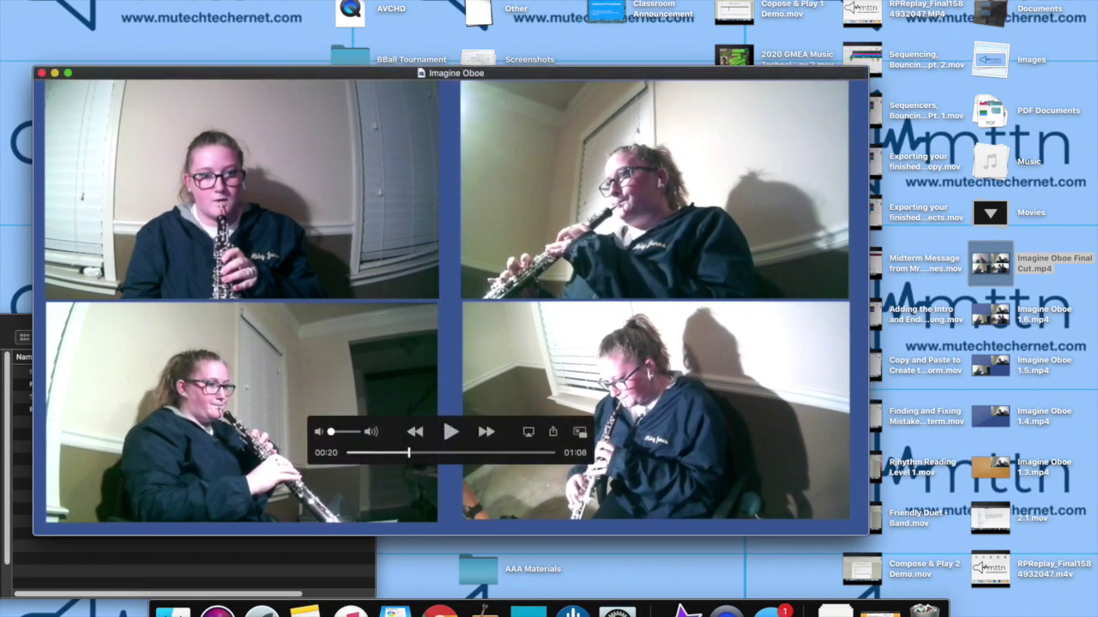
left_click_drag(561, 73, 786, 0)
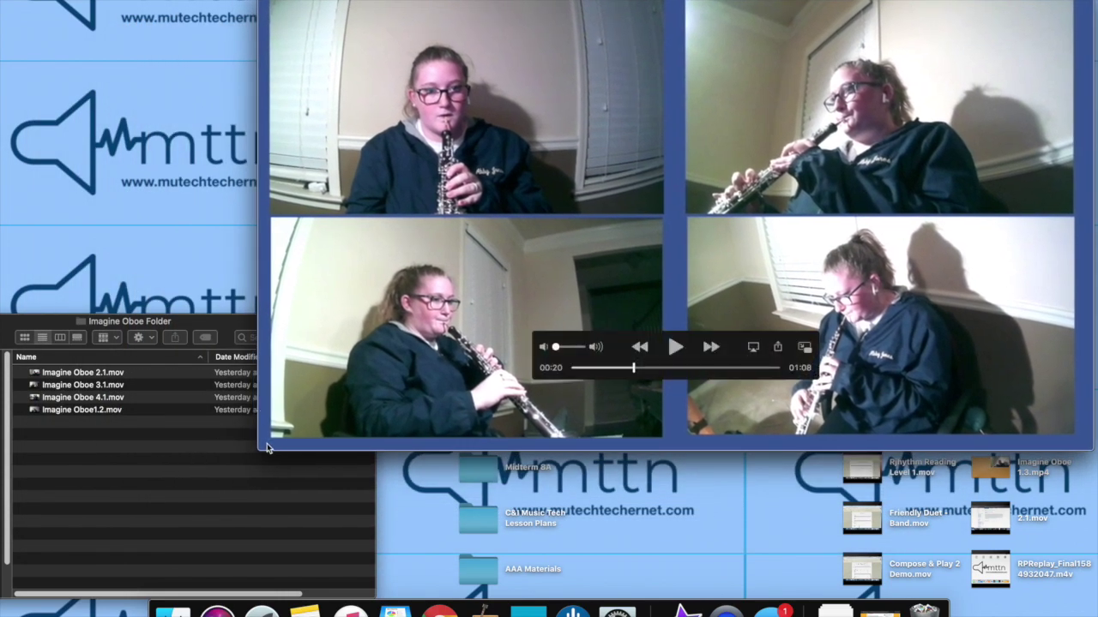
left_click_drag(258, 446, 104, 574)
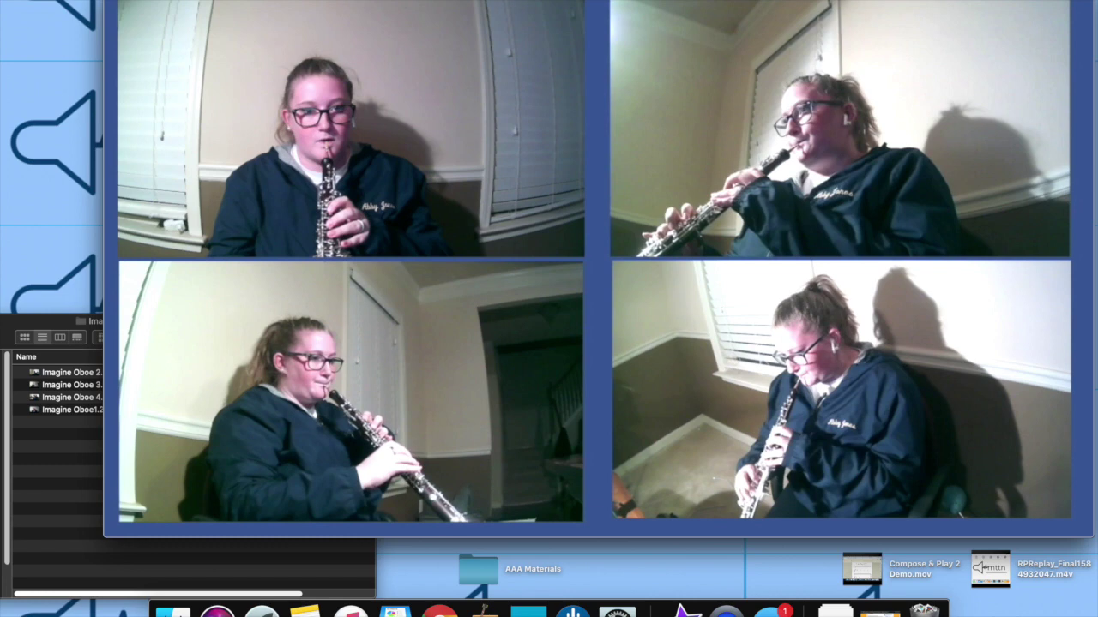
mouse_move(575, 313)
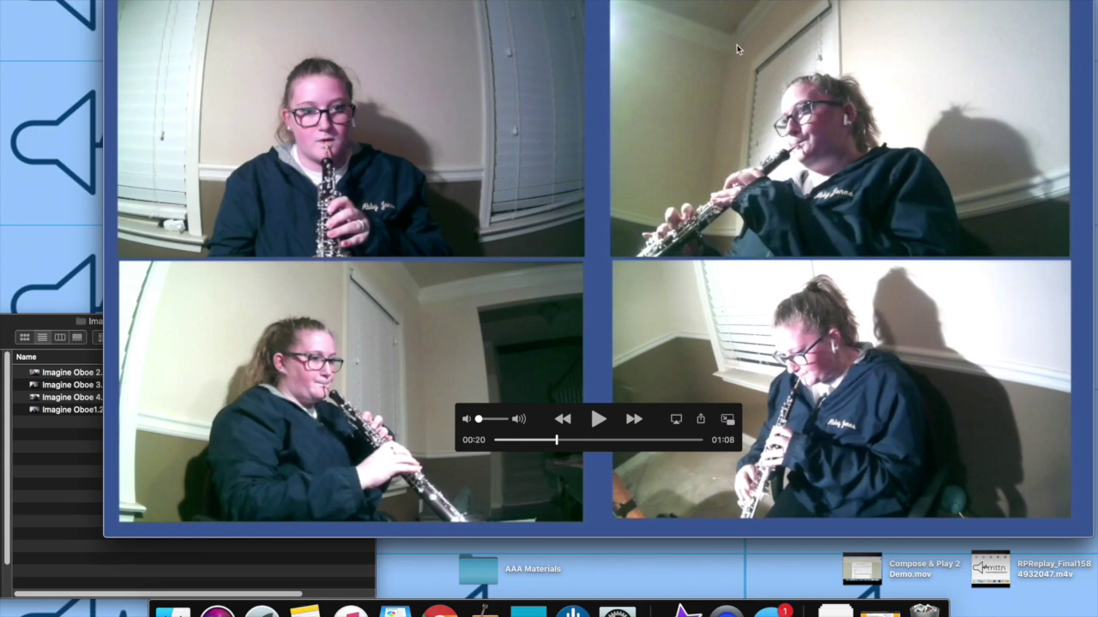